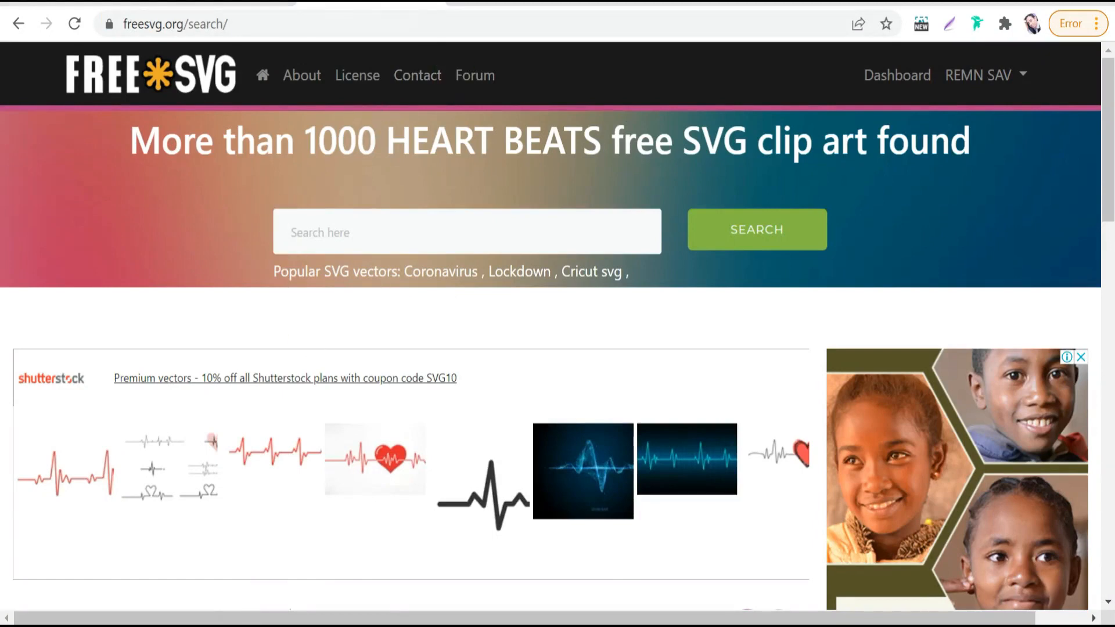
Browse the vector collection on publicdomainvectors.org and view the SVG to PNG converter at svgtopng.com
click(517, 3)
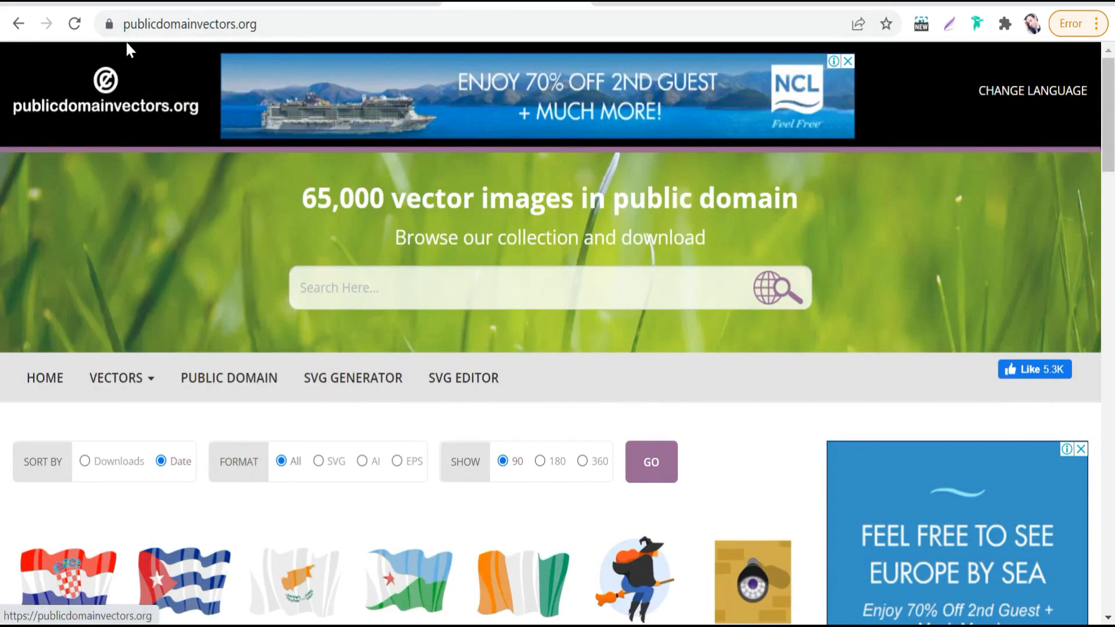
scroll(238, 255, down, 8)
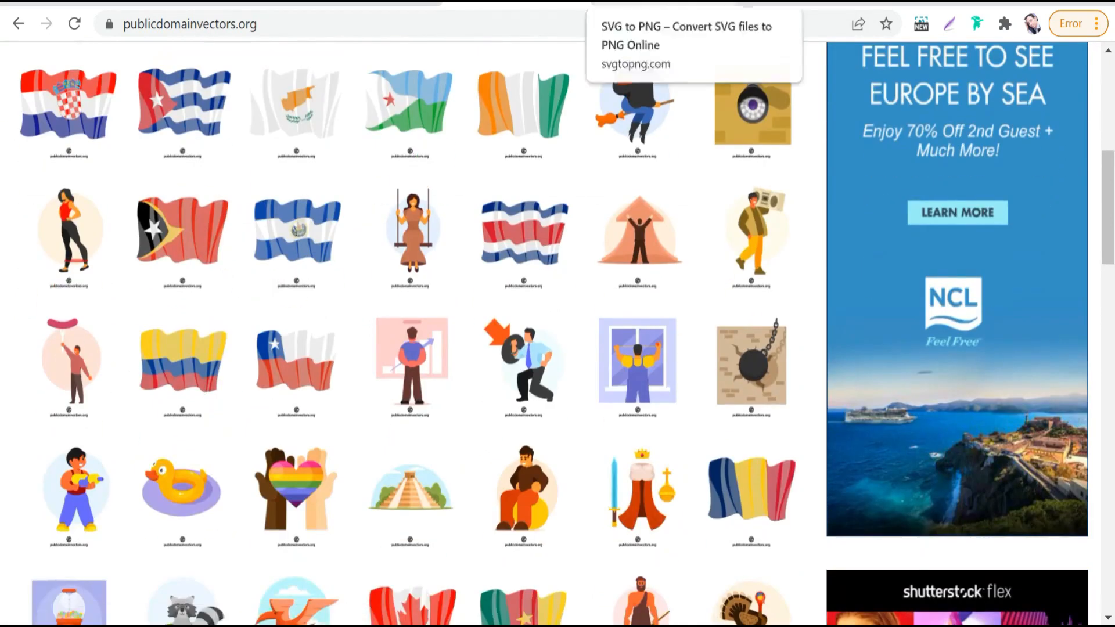
click(662, 3)
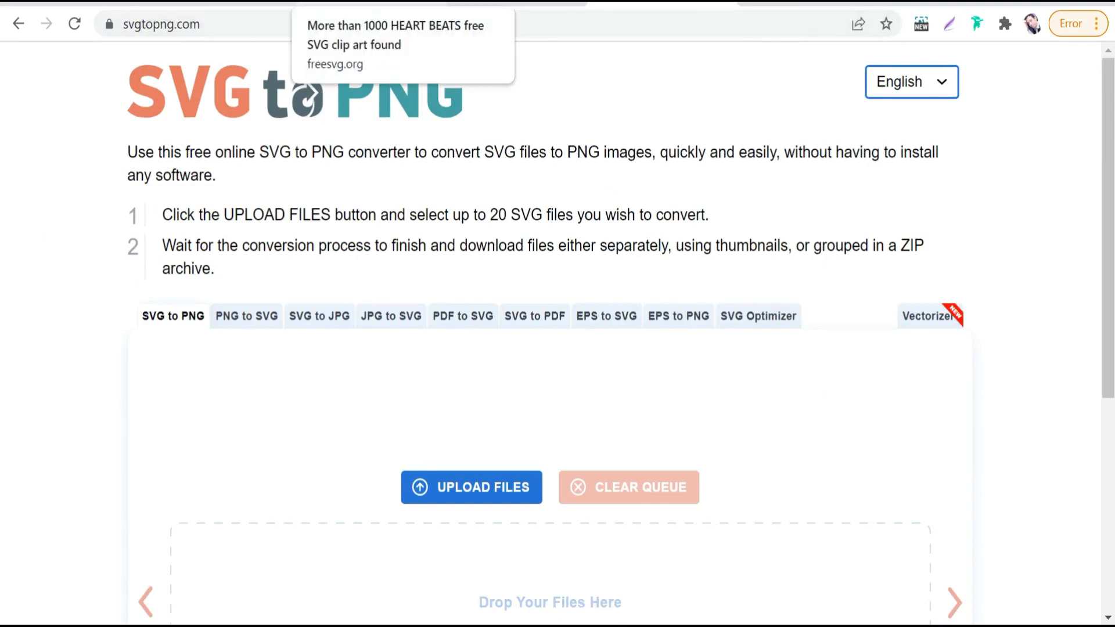
From the freesvg.org heart results, open the red heart with black outline and download its small 300 px PNG
click(302, 4)
scroll(203, 226, down, 5)
scroll(199, 222, down, 6)
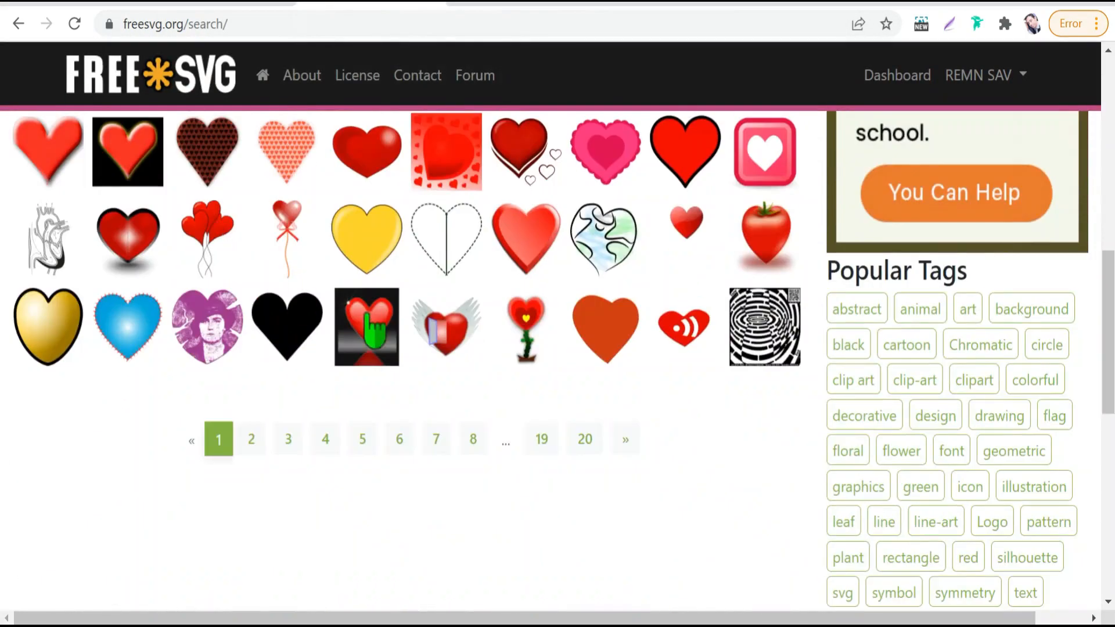
scroll(249, 218, up, 3)
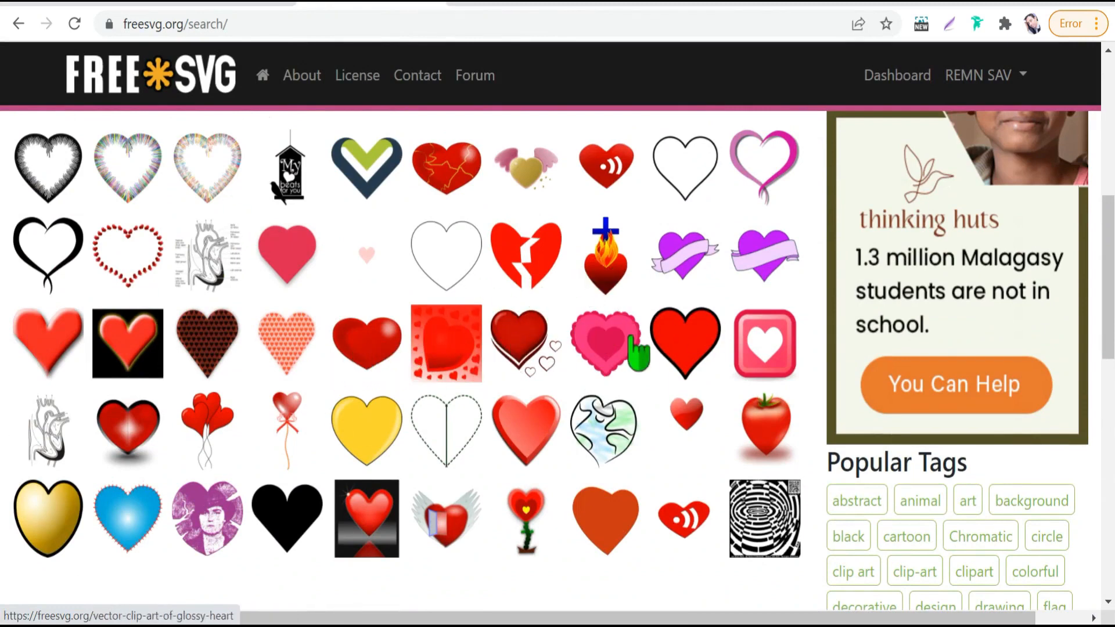
click(690, 335)
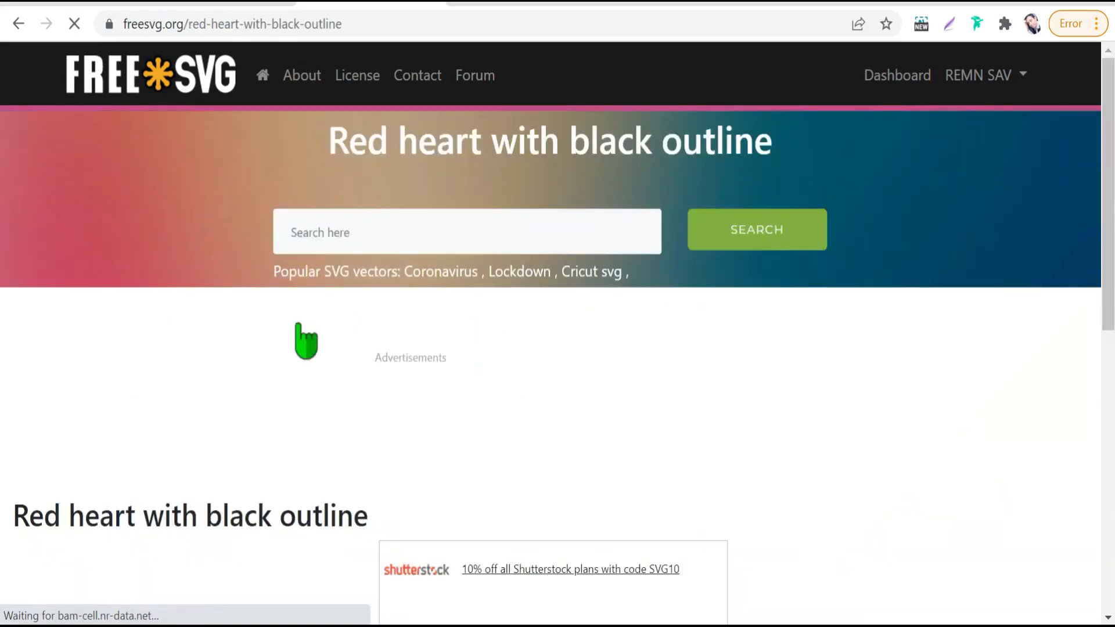
scroll(294, 336, down, 10)
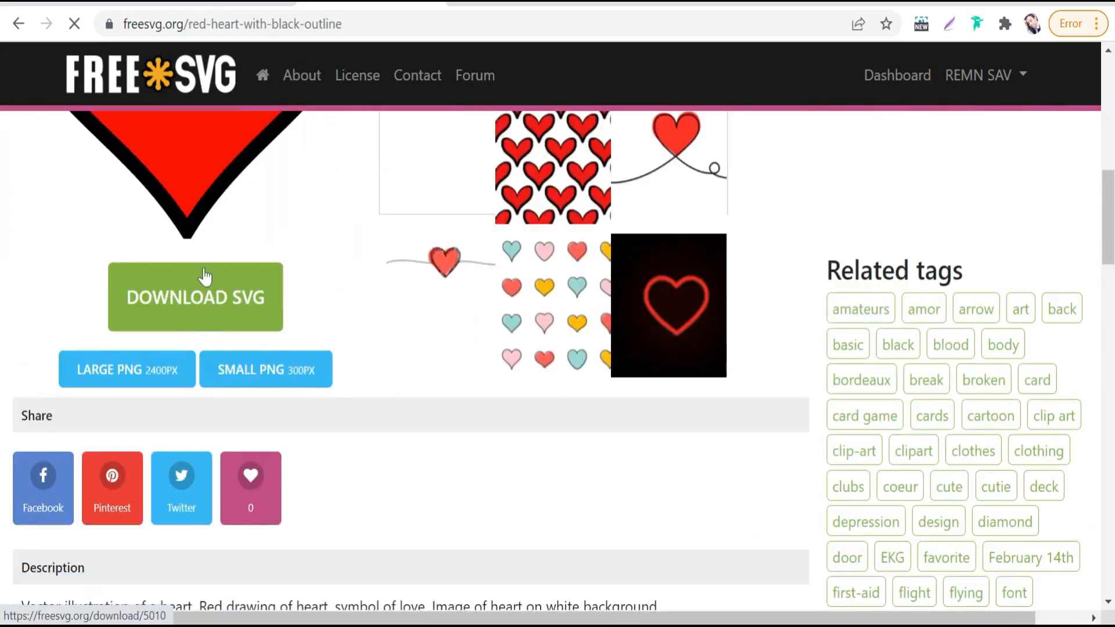
click(257, 379)
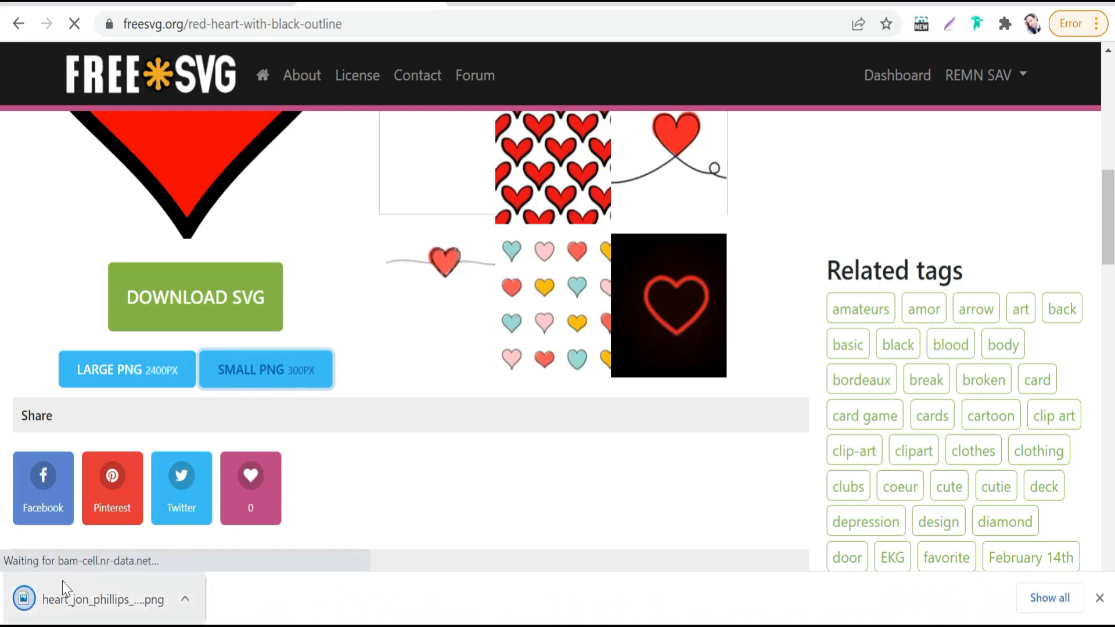
Switch to PowerPoint and insert the downloaded red heart picture from the Downloads folder onto the slide
click(324, 626)
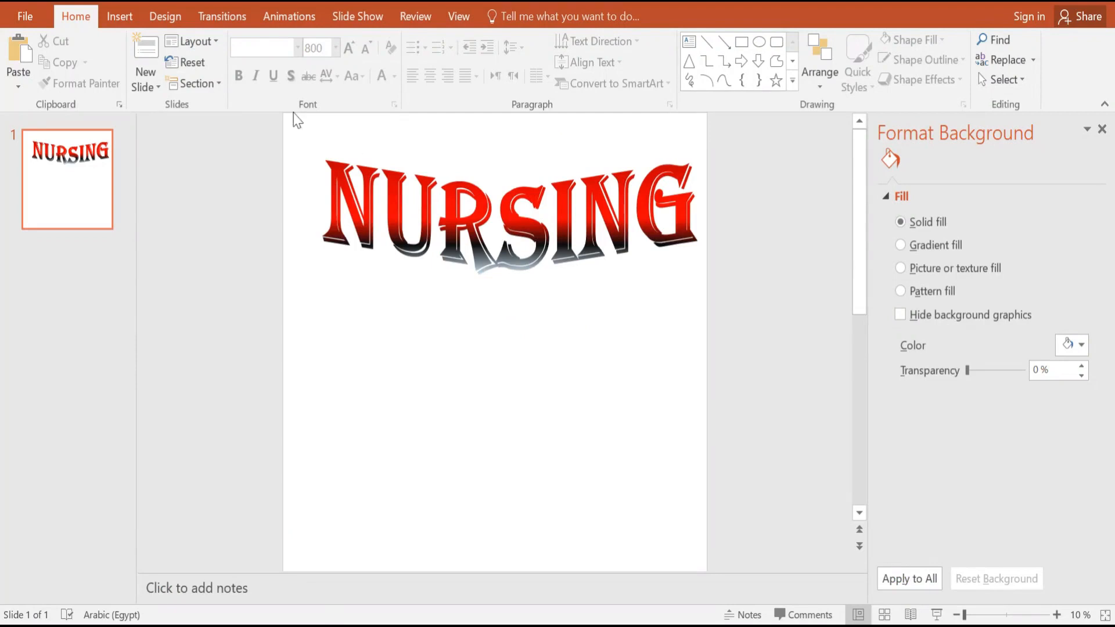
click(120, 18)
click(100, 74)
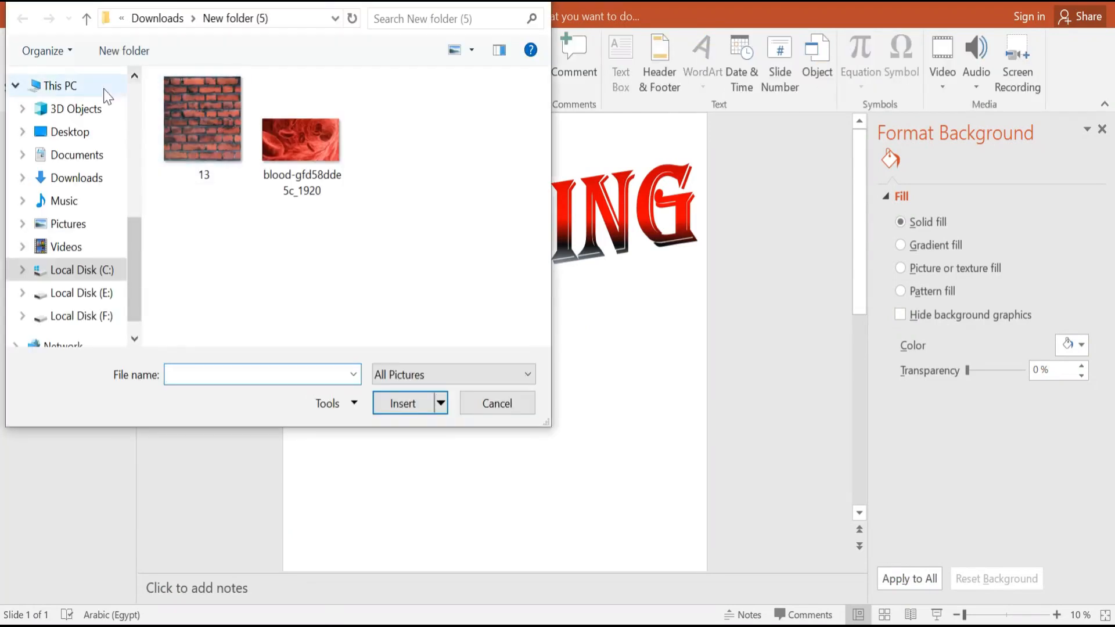
click(75, 178)
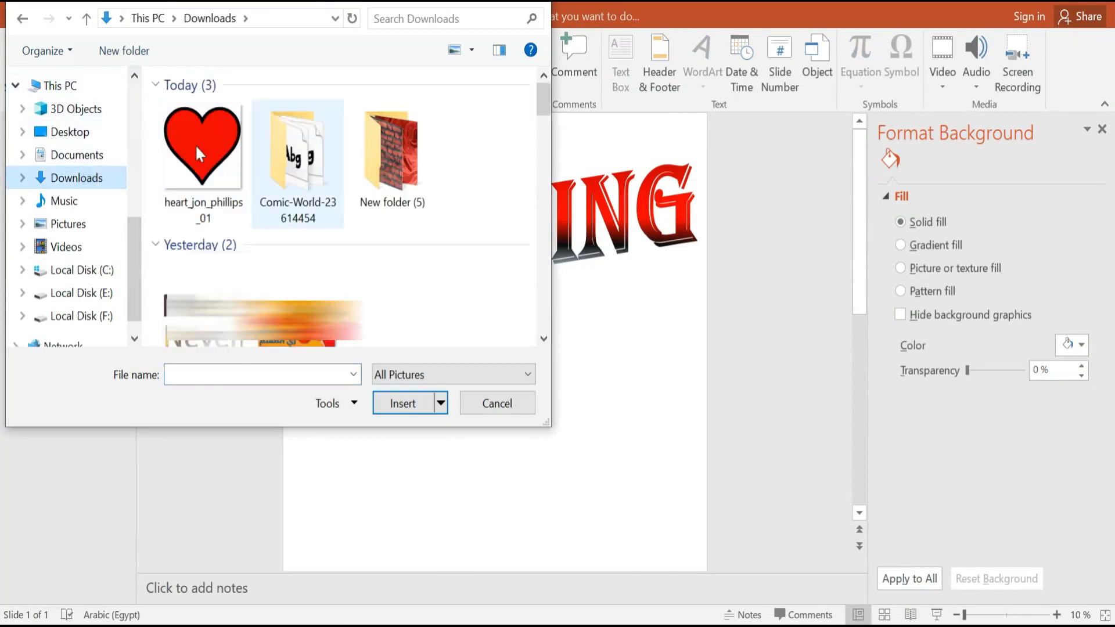
click(191, 144)
click(407, 406)
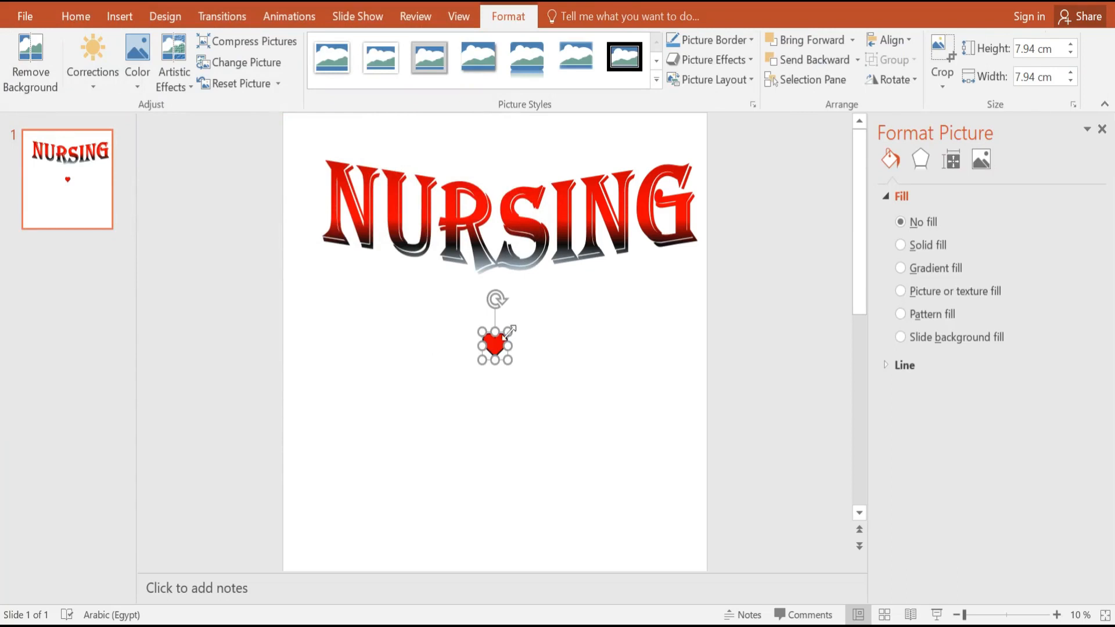
Enlarge the heart picture to about 28.3 × 28.3 cm and place it centred below the NURSING text
drag(509, 330, 556, 279)
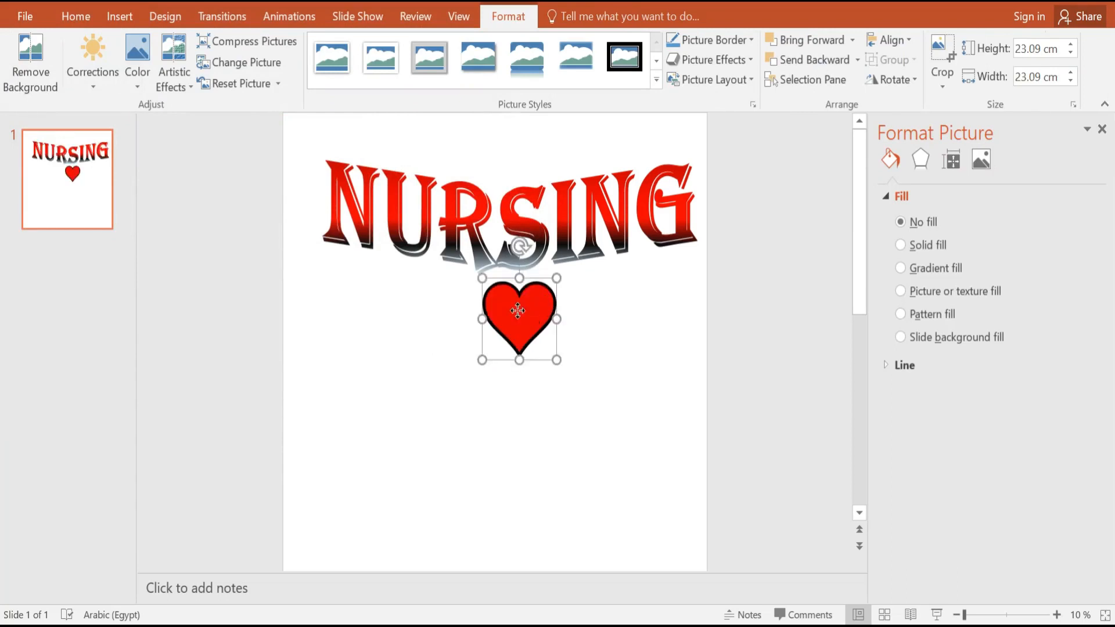
mouse_move(517, 311)
mouse_down()
mouse_move(489, 315)
mouse_move(500, 322)
mouse_up()
click(595, 355)
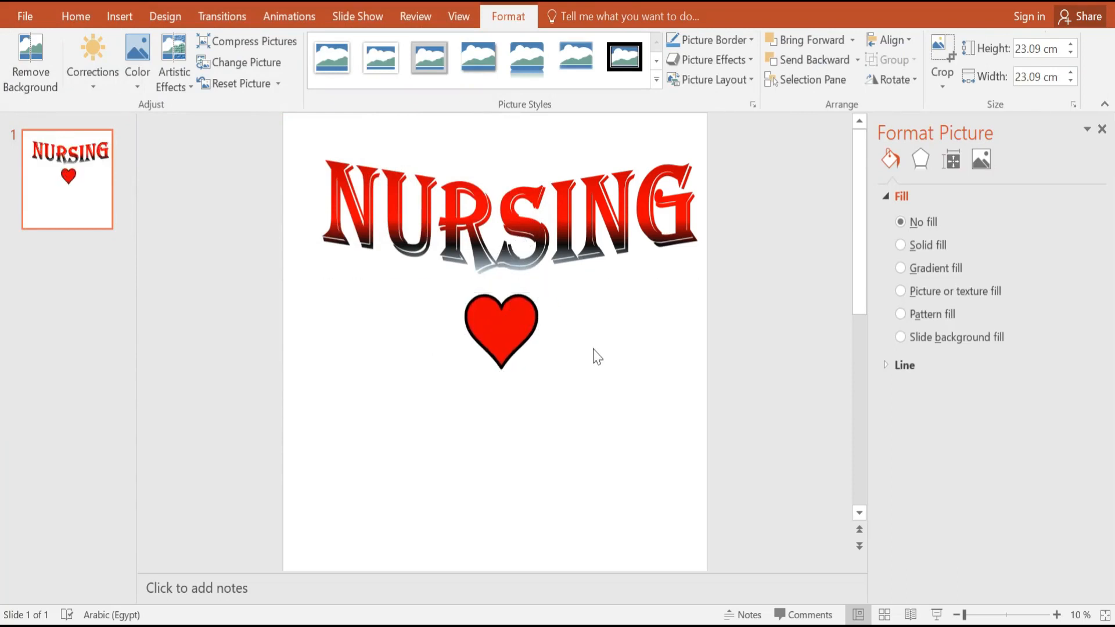
click(508, 347)
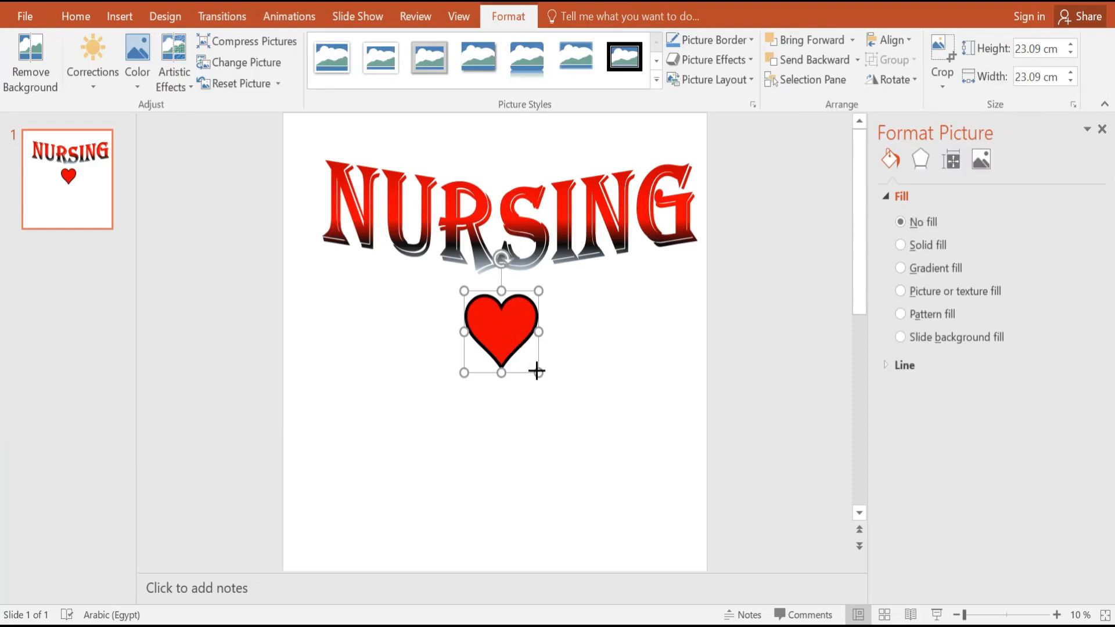
drag(537, 371, 550, 390)
drag(464, 385, 458, 392)
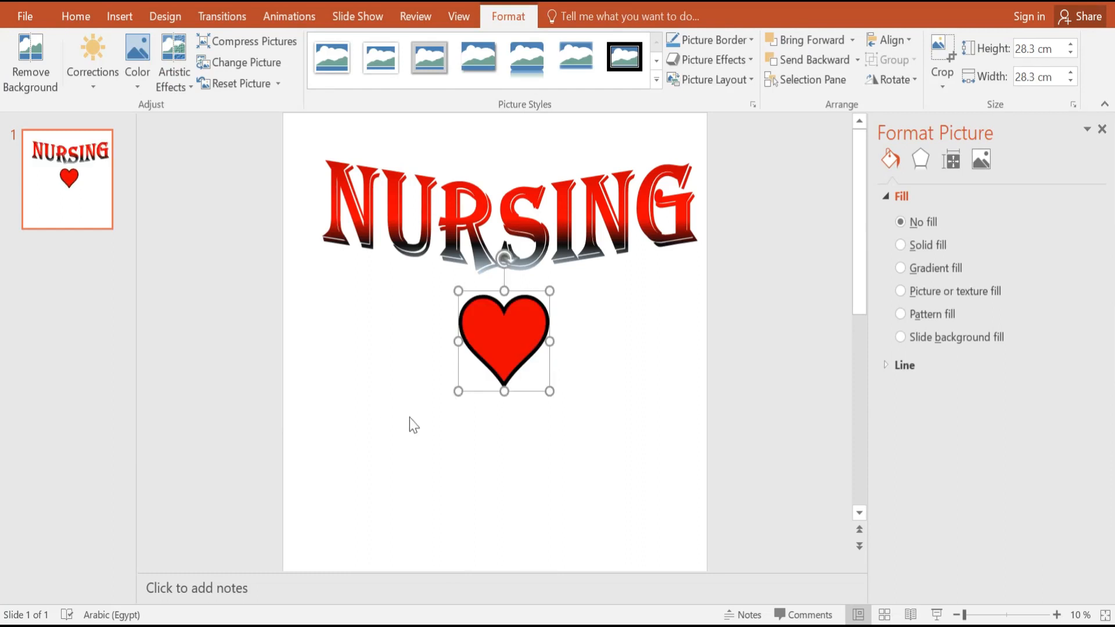
click(394, 361)
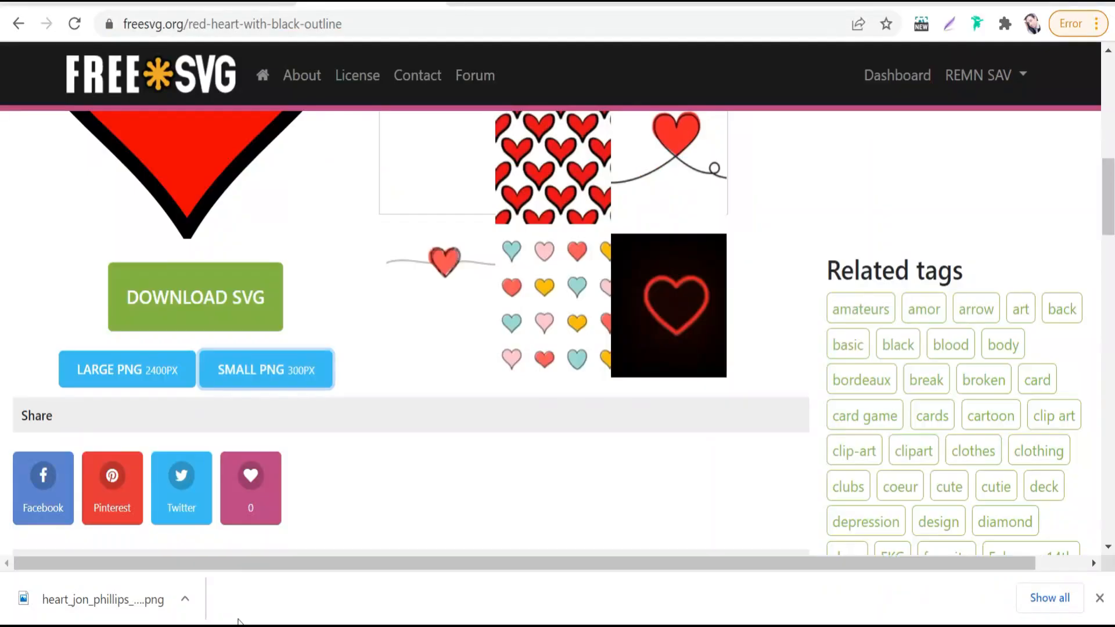
Switch to the browser and search the Creazilla library for "heartbeat"
click(734, 4)
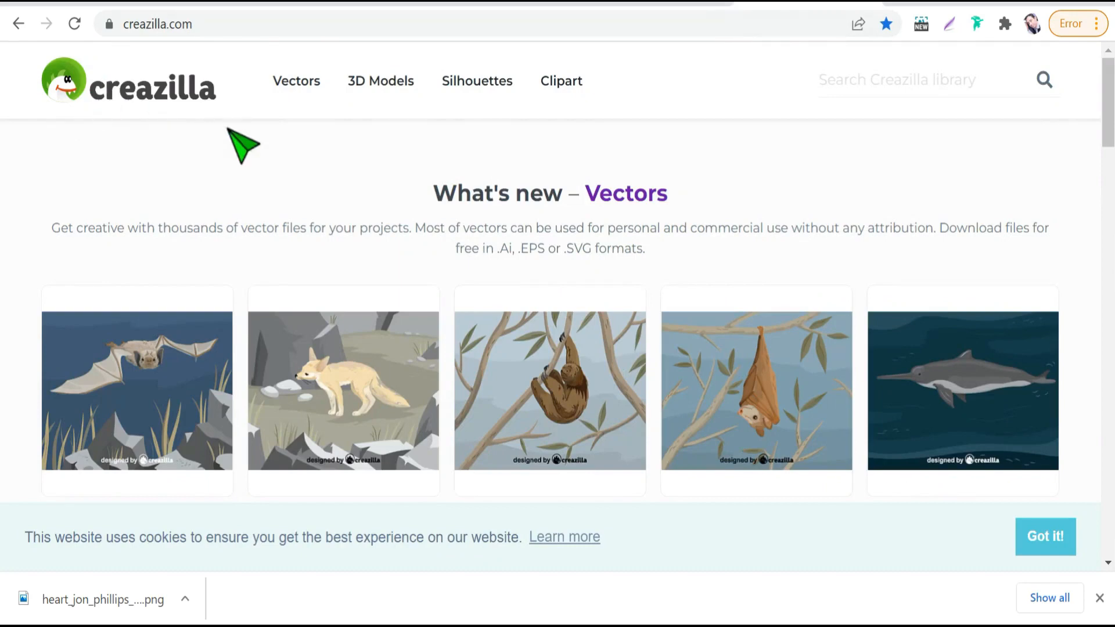
click(892, 75)
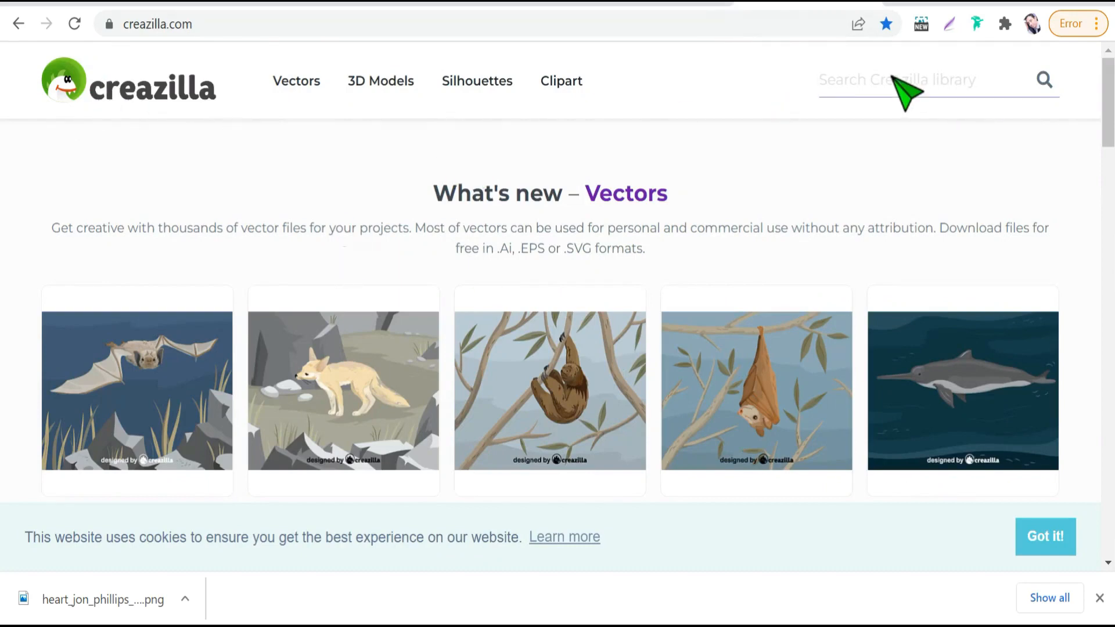
text(heart)
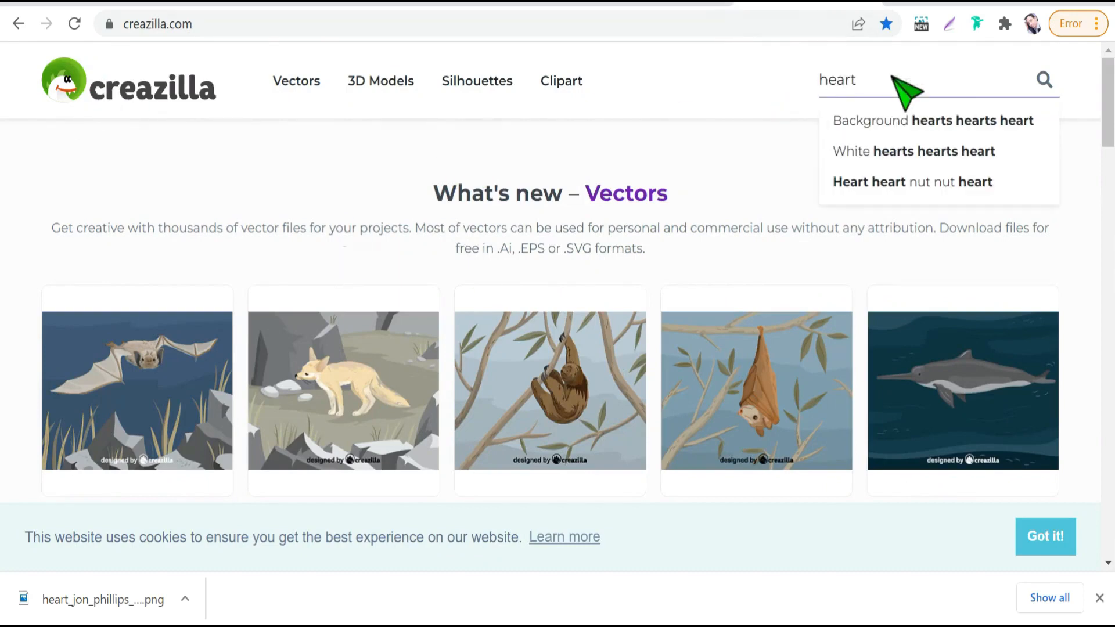
text(beat)
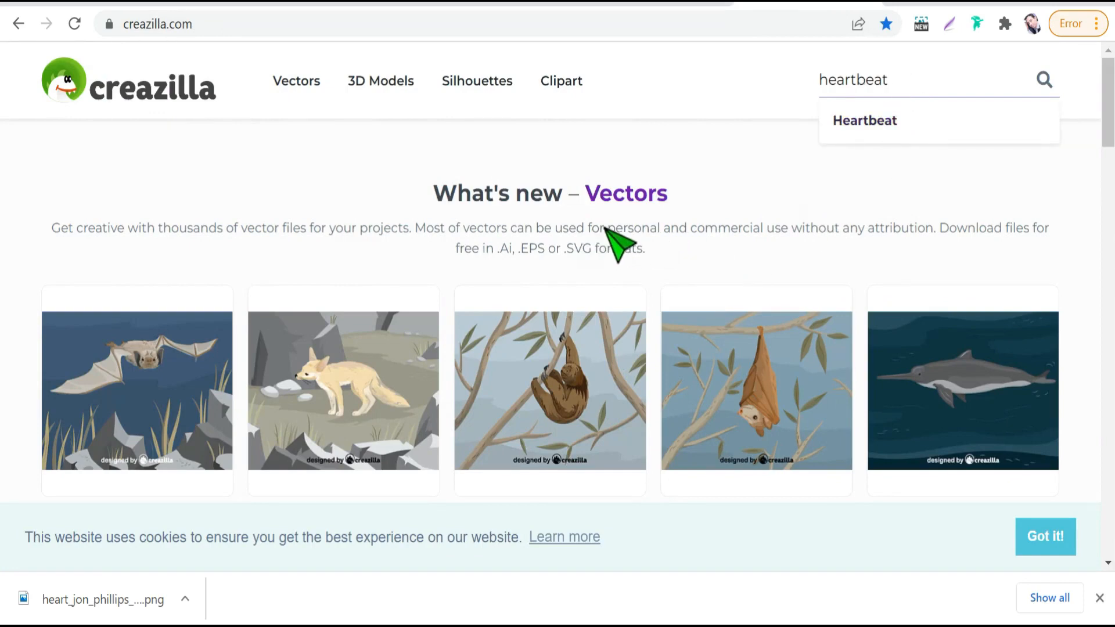
drag(606, 227, 790, 230)
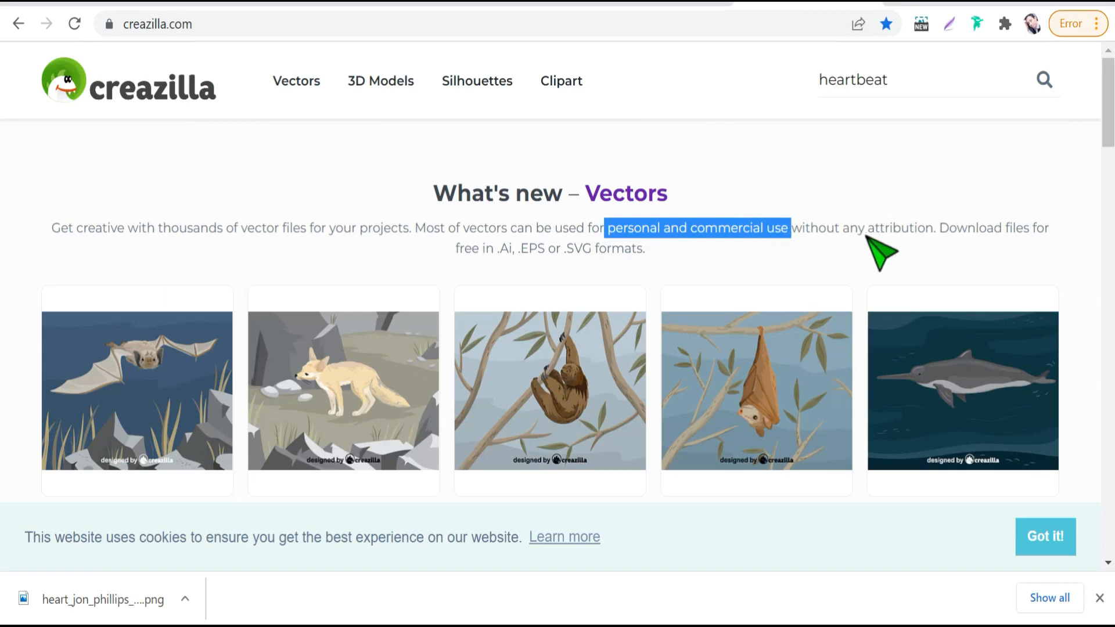
click(1043, 80)
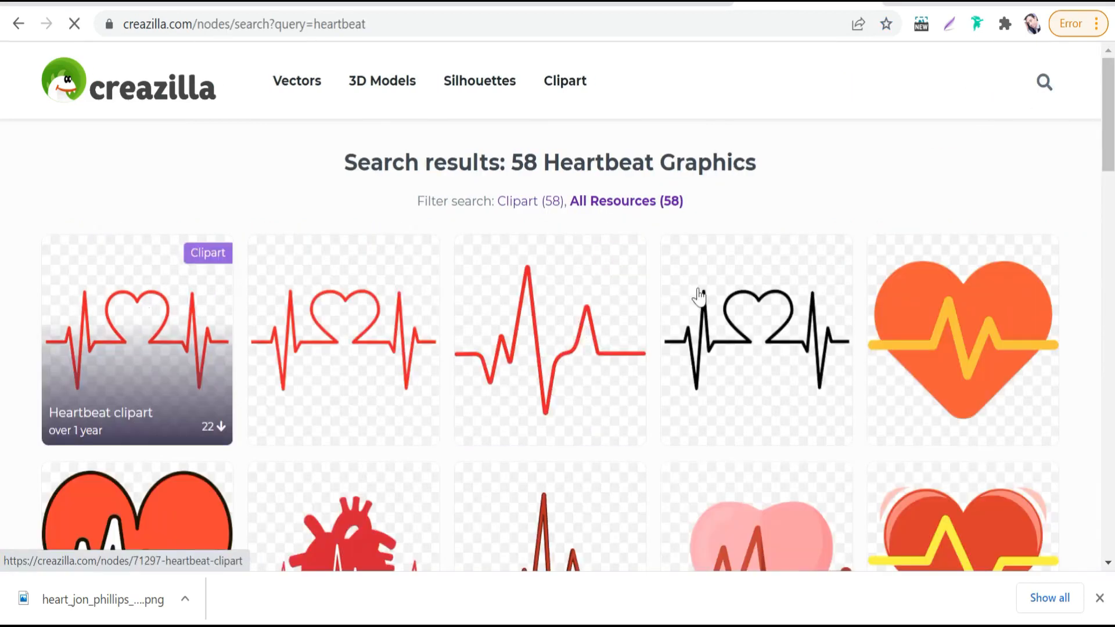
Open the plain red heartbeat line clipart from the first row of results and download it as an 800x571 PNG
scroll(526, 256, down, 3)
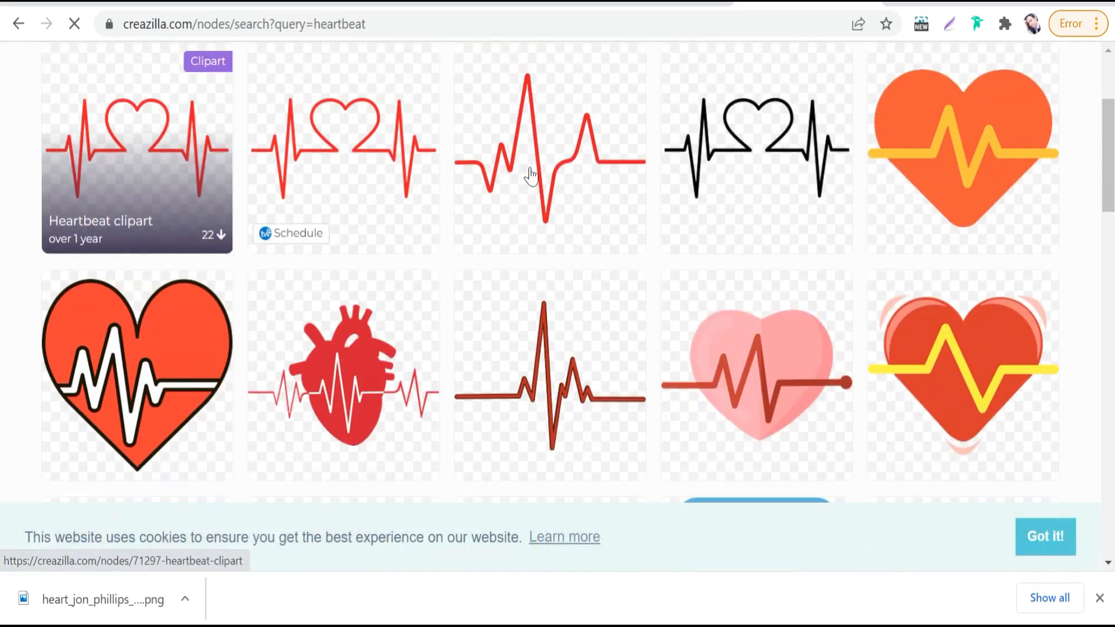
click(548, 124)
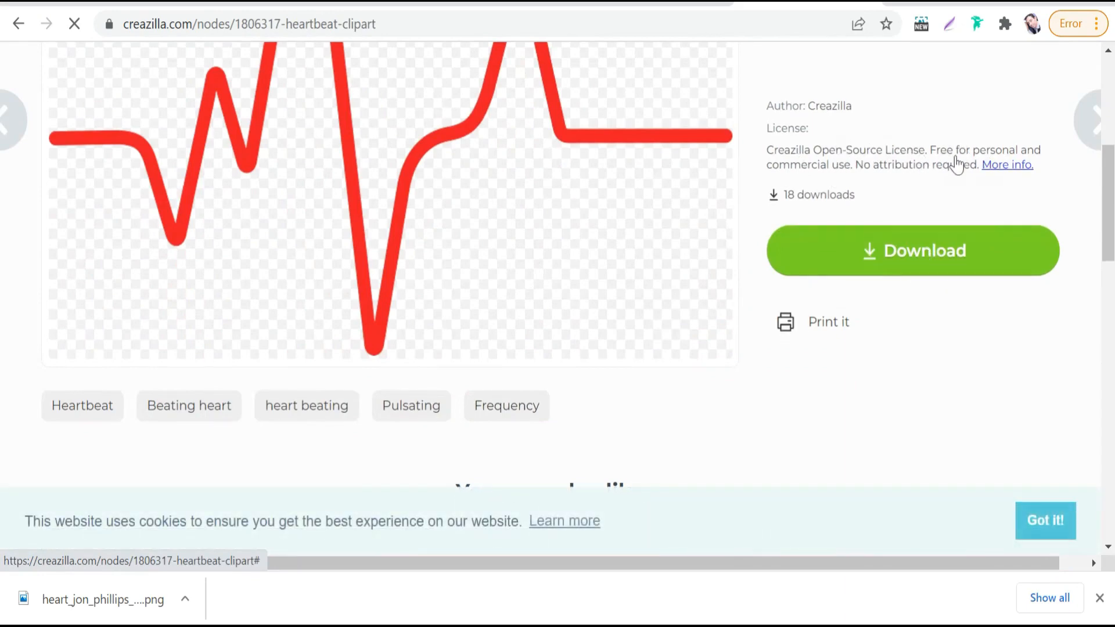
click(900, 268)
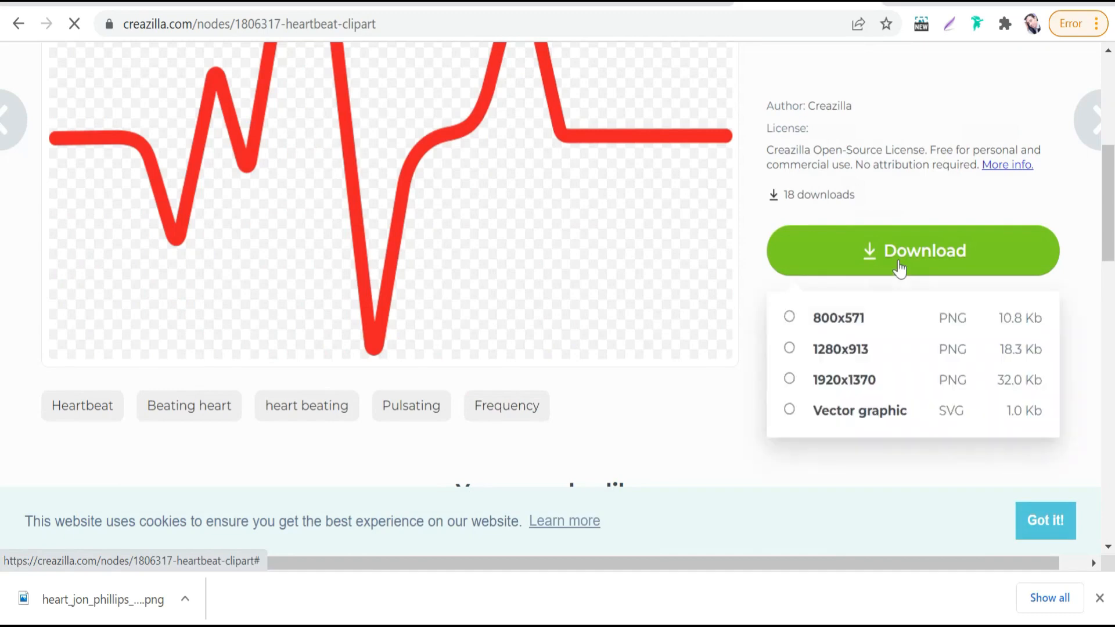
click(789, 317)
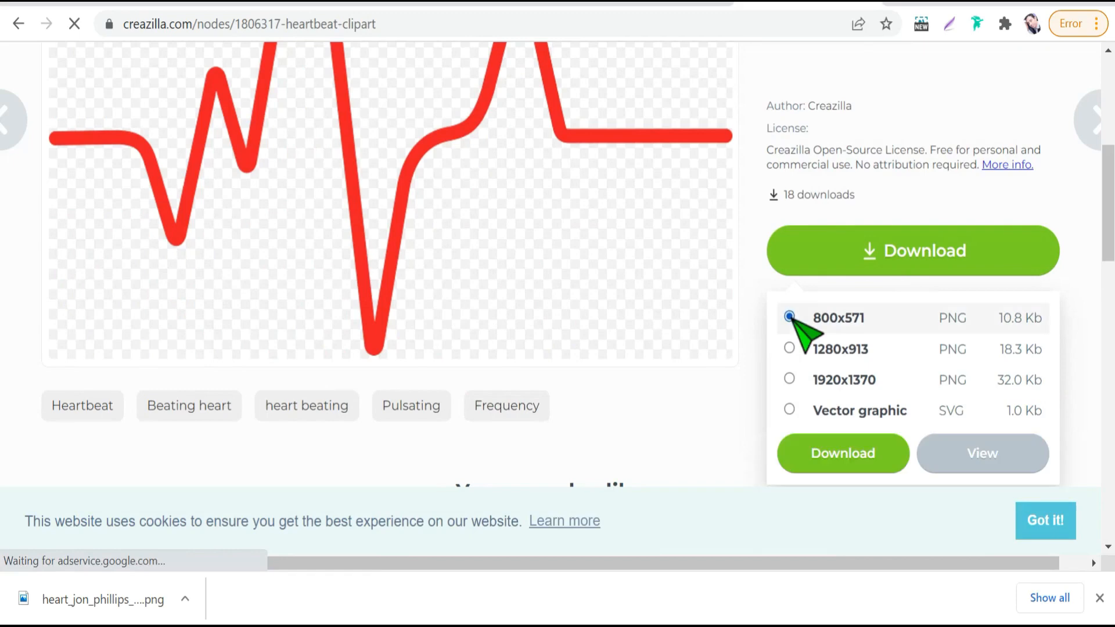
click(832, 457)
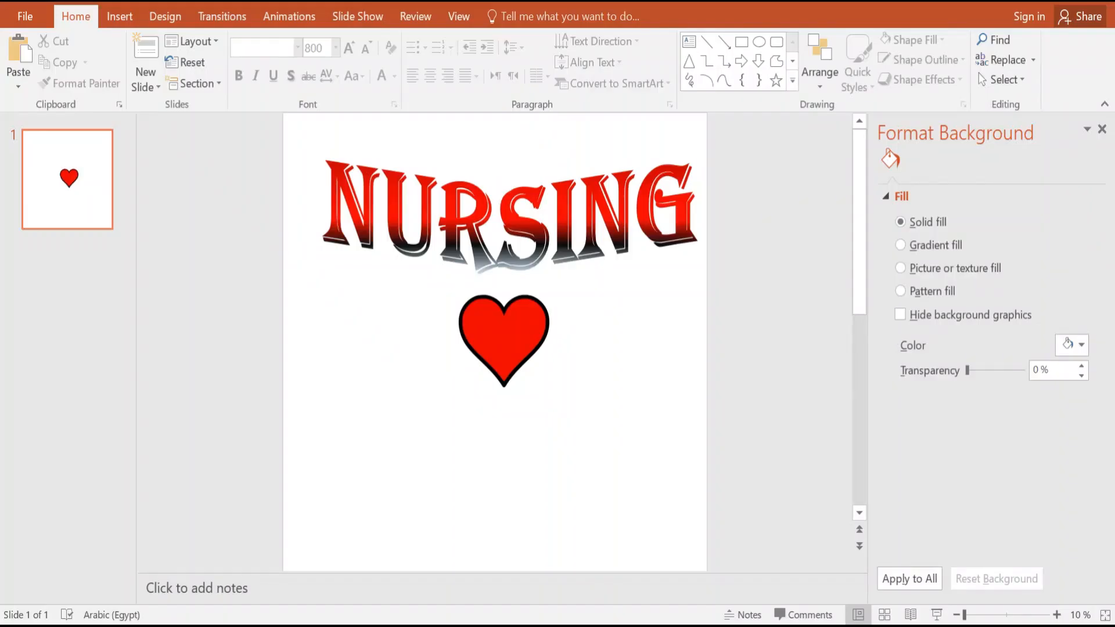
In PowerPoint, insert heartbeat-clipart-md from Downloads and enlarge it to about 26.7 cm high and 37.4 cm wide, left of the heart
click(120, 17)
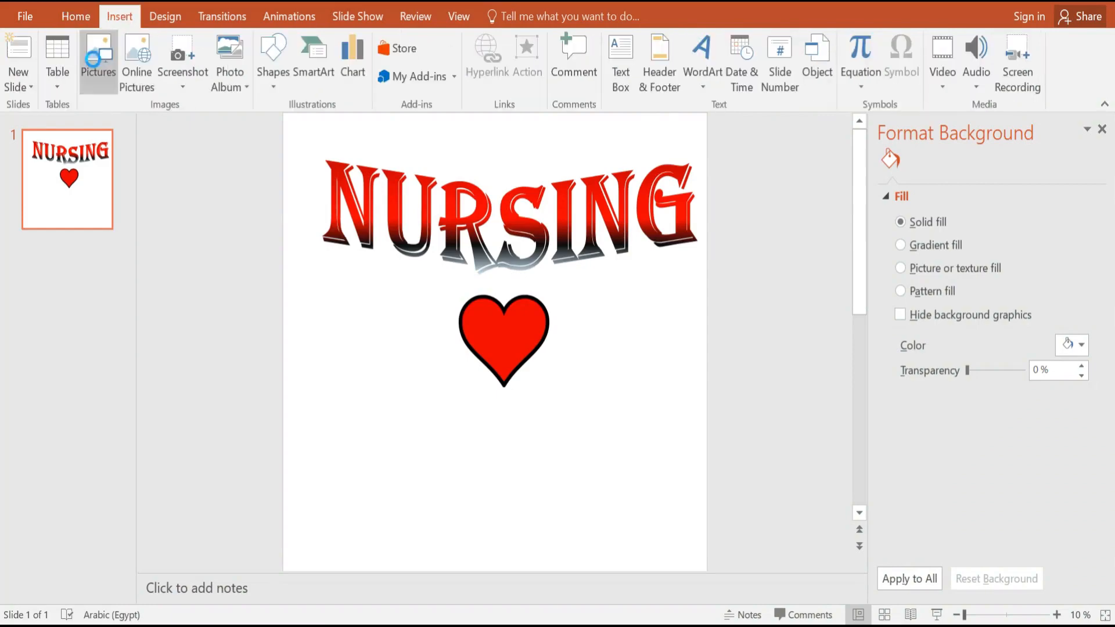
click(93, 58)
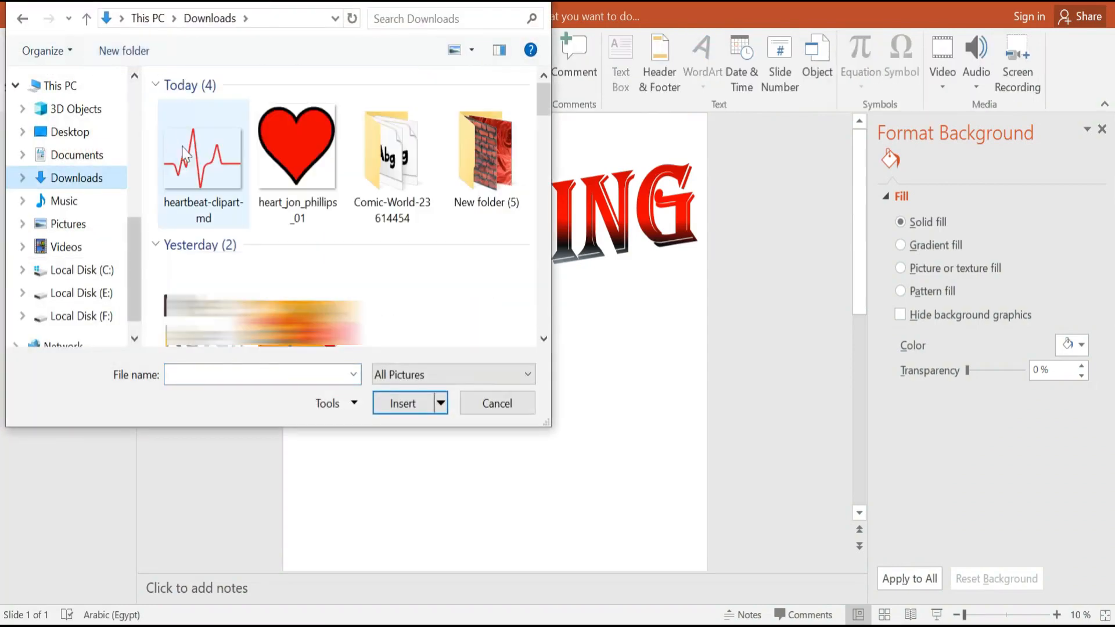
click(185, 155)
click(404, 403)
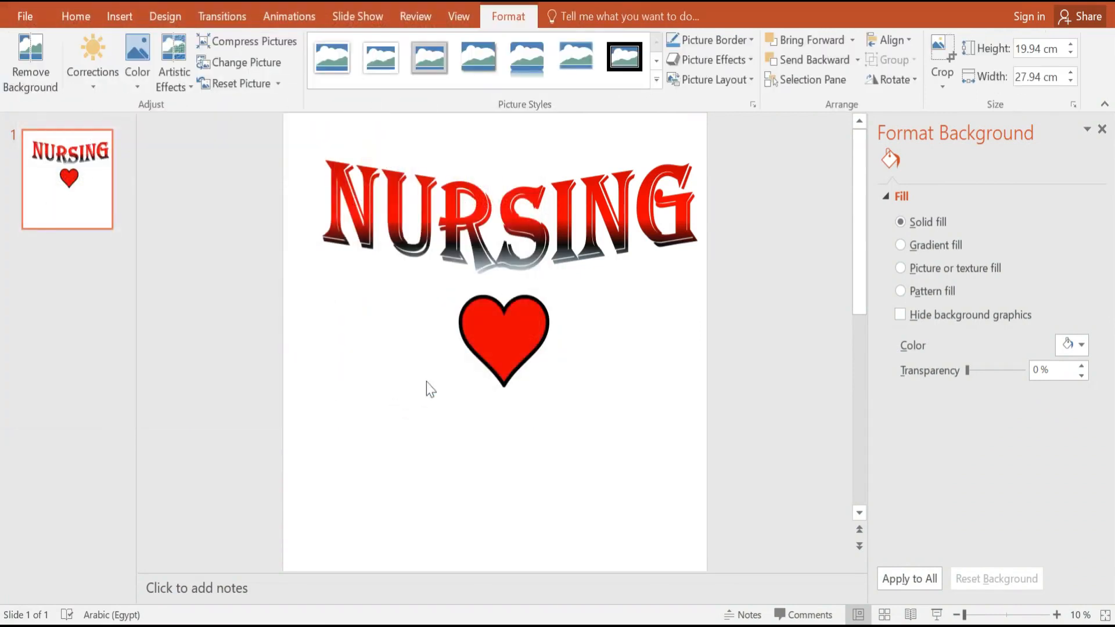
drag(482, 362, 336, 388)
drag(403, 323, 406, 315)
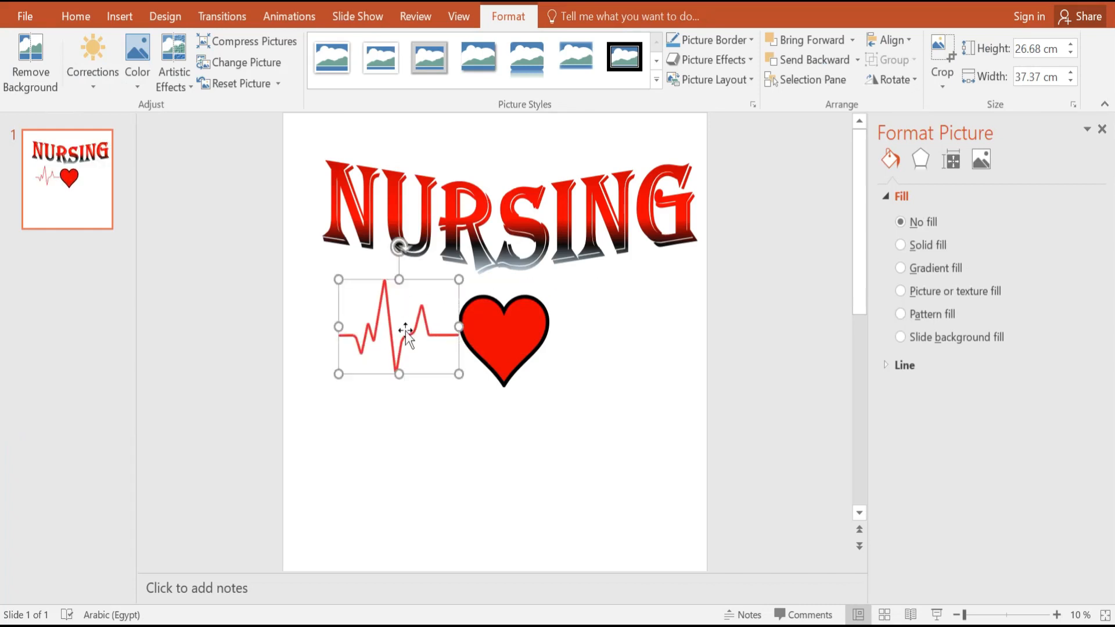
Duplicate the heartbeat line picture and place the copy against the right side of the heart
key(ctrl+d)
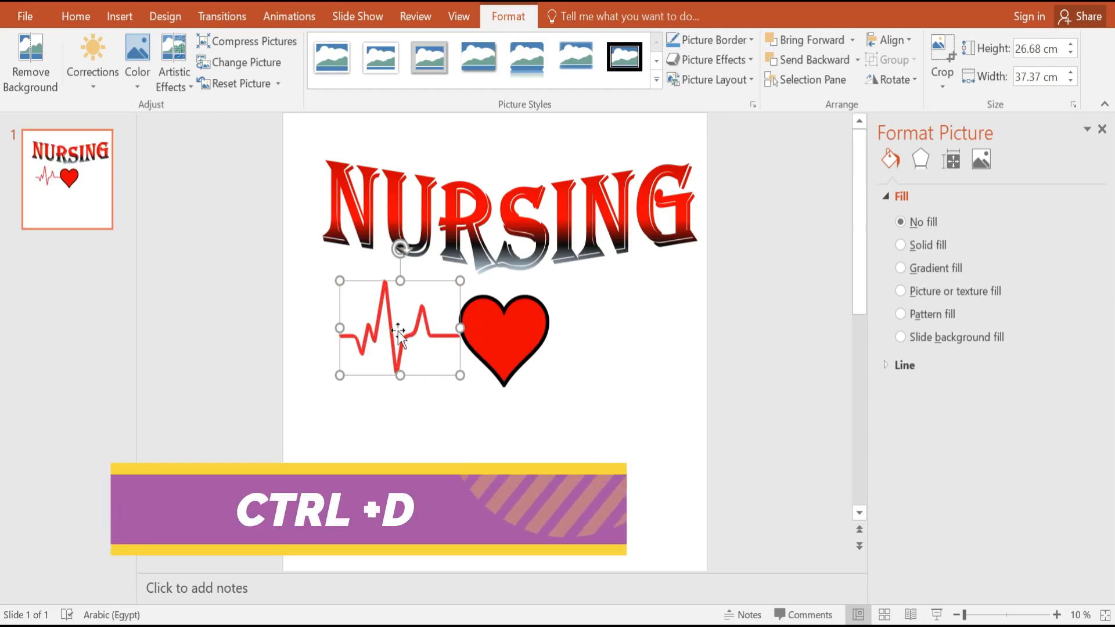
drag(398, 331, 604, 321)
click(557, 418)
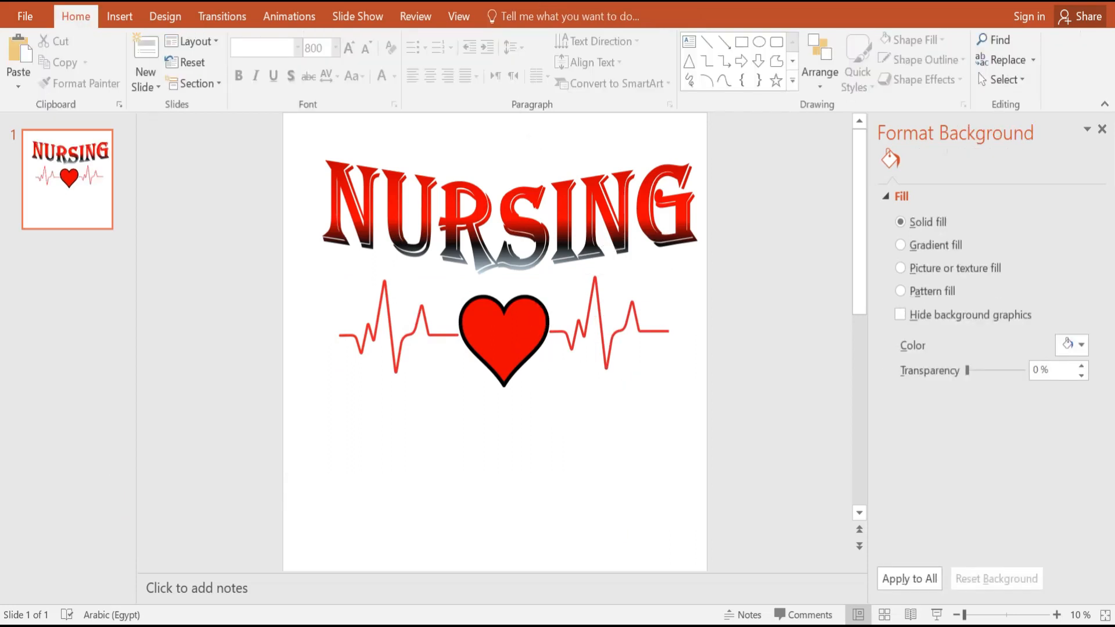
Nudge the heart up slightly and realign the heartbeat line on its right side with it
click(520, 342)
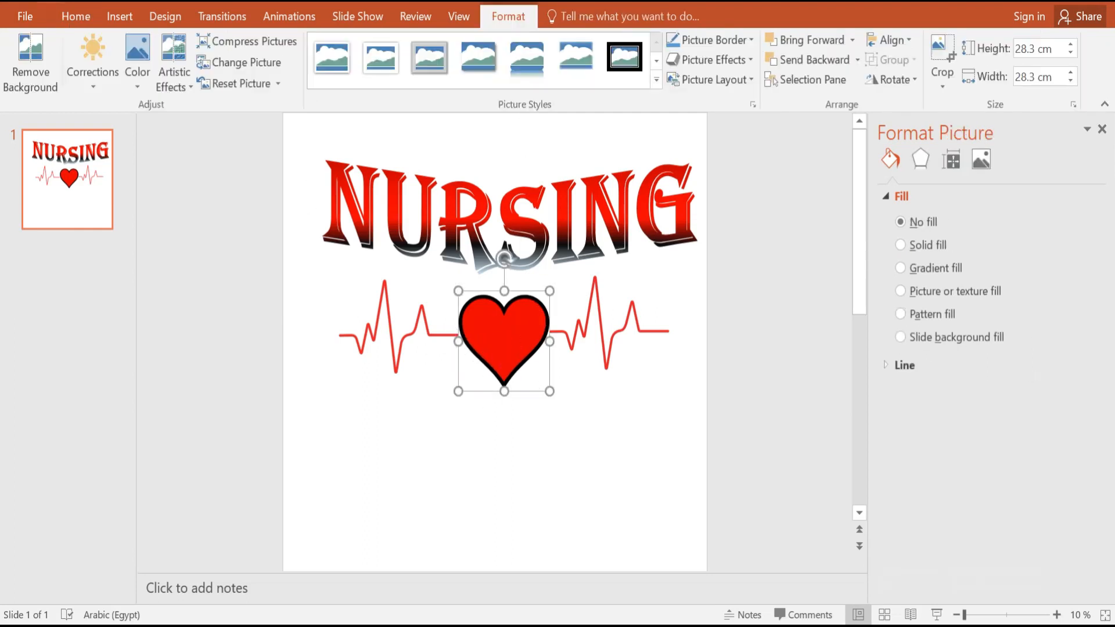
key(Escape)
Add a text box about 32 cm wide below the heart with the word "is" at font size 80
click(122, 19)
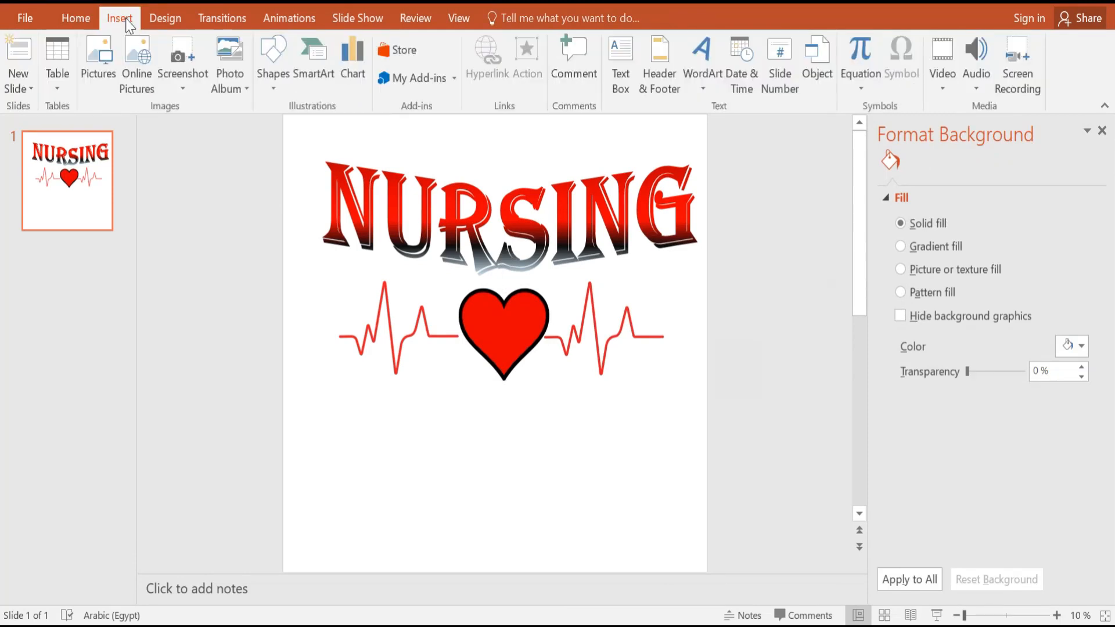
click(620, 87)
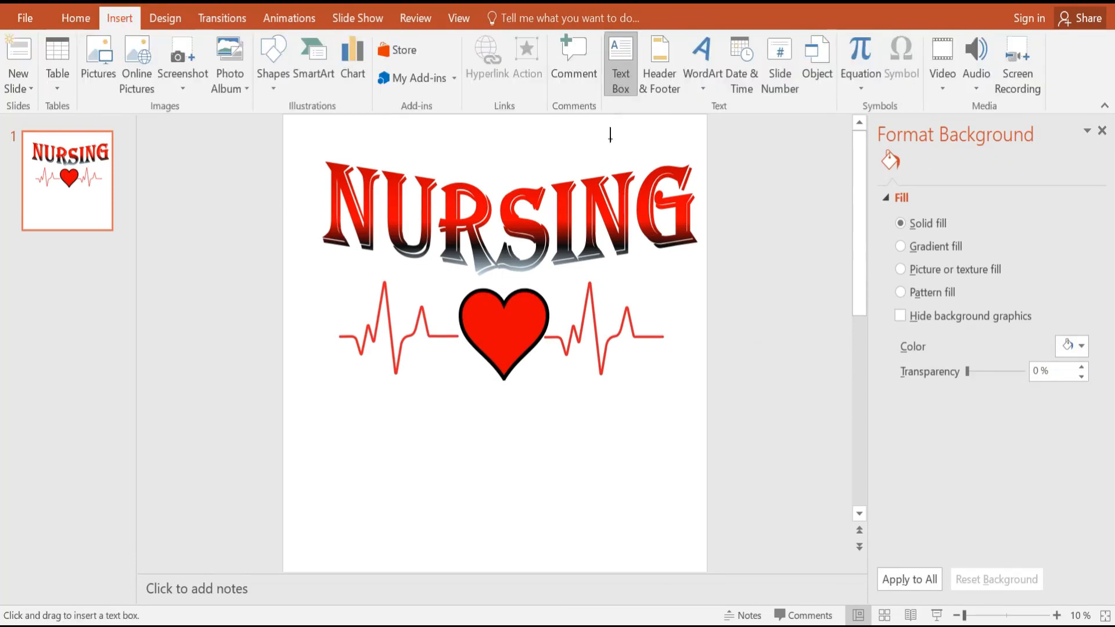
drag(442, 425, 544, 482)
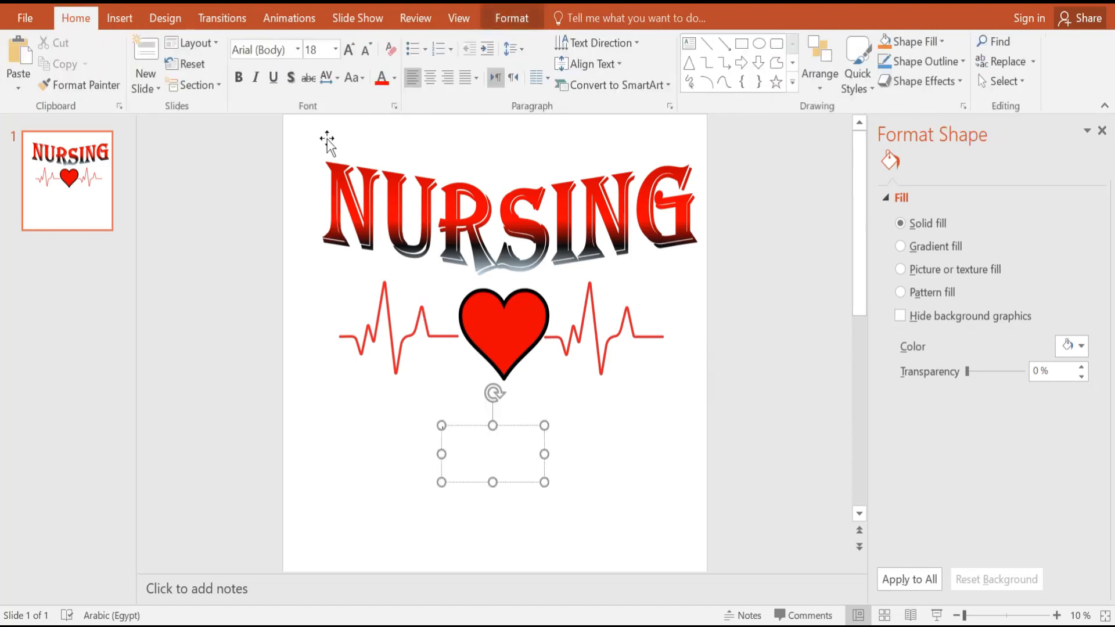
click(335, 49)
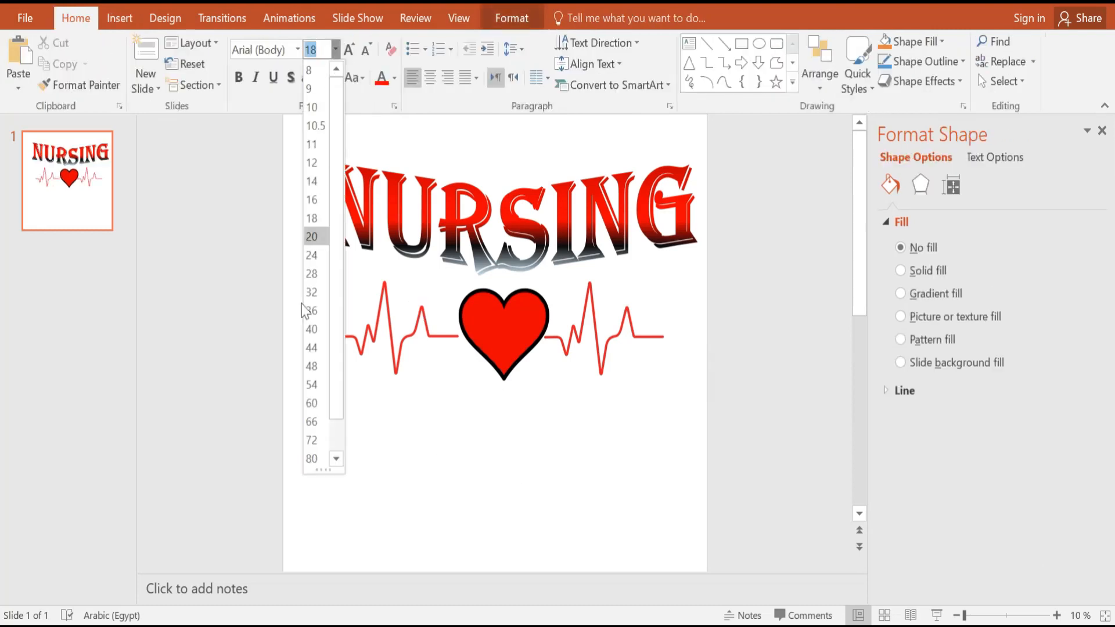
click(312, 458)
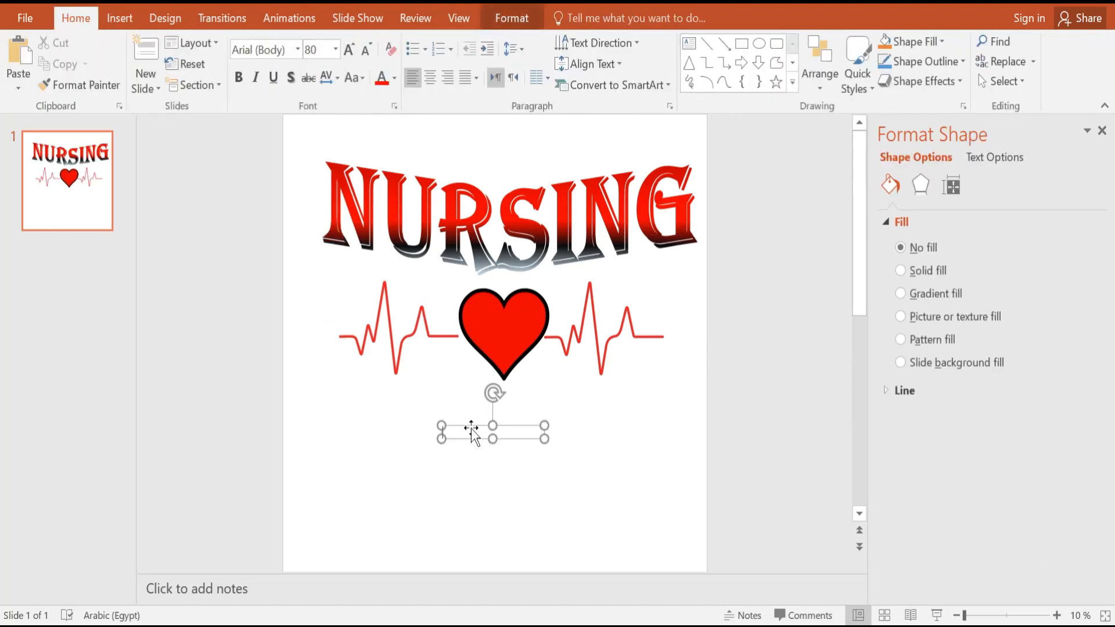
key(alt+shift)
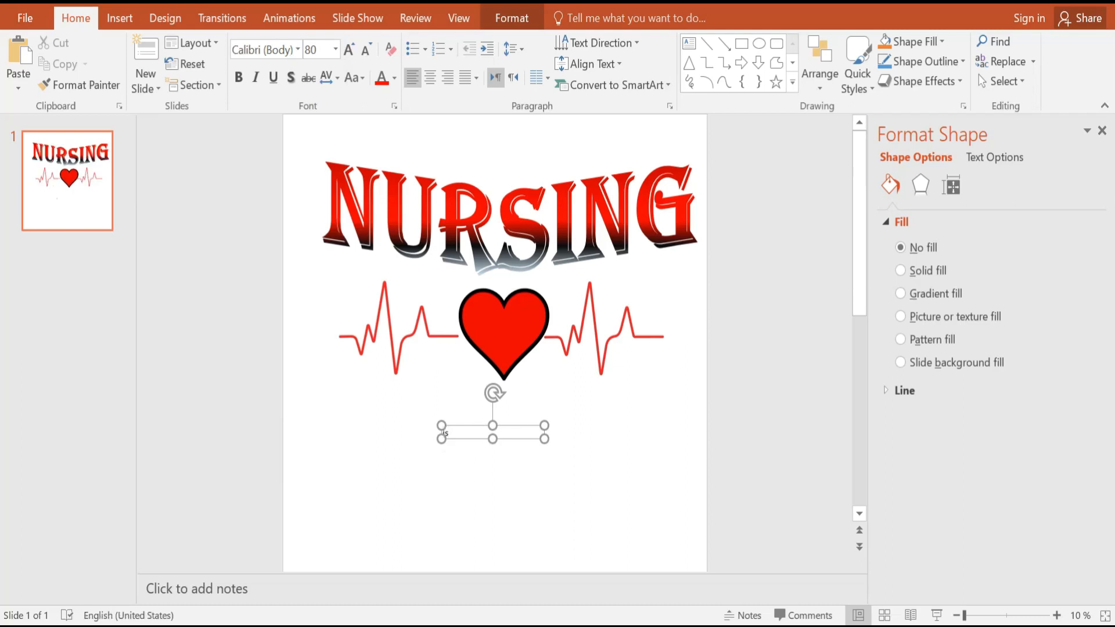
Shift the "is" text box slightly to the left and set its font size to 200
double_click(457, 431)
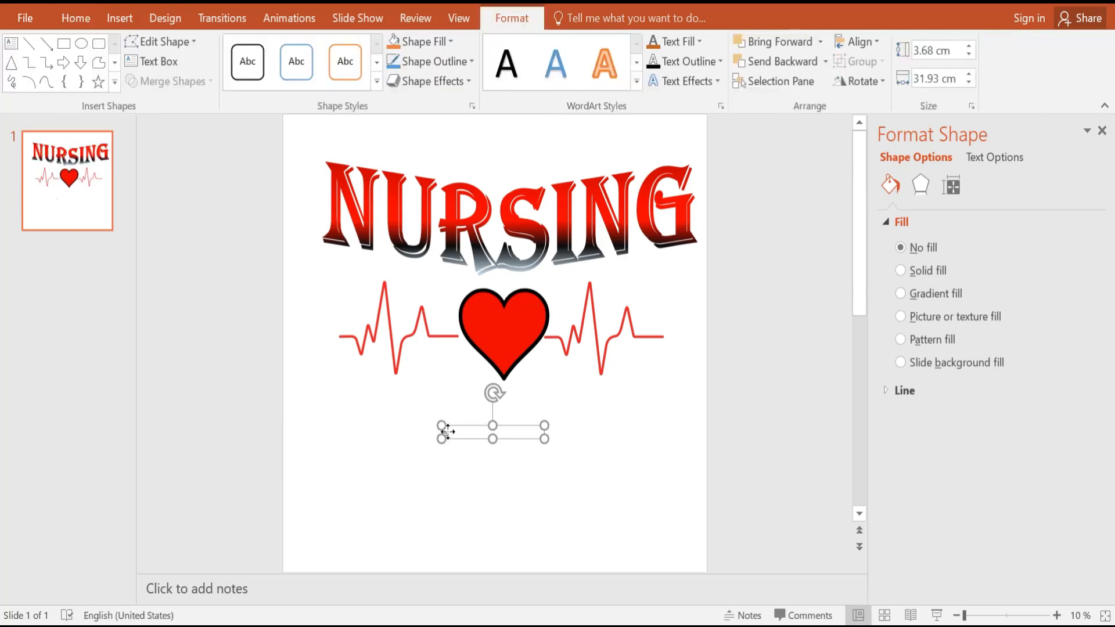
drag(453, 431, 435, 432)
double_click(429, 433)
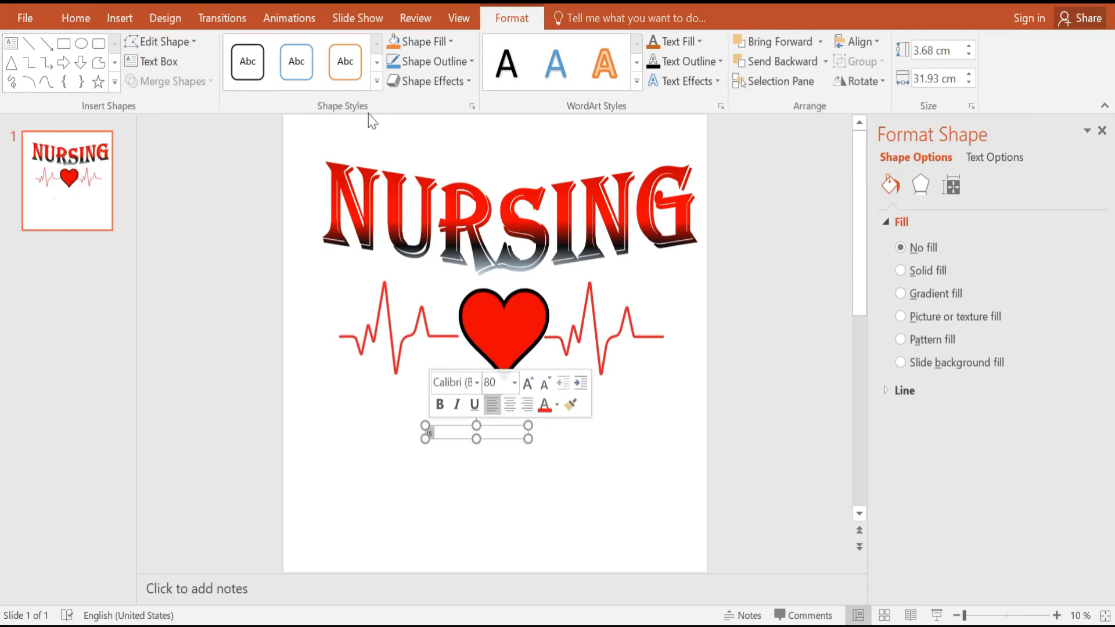
click(76, 18)
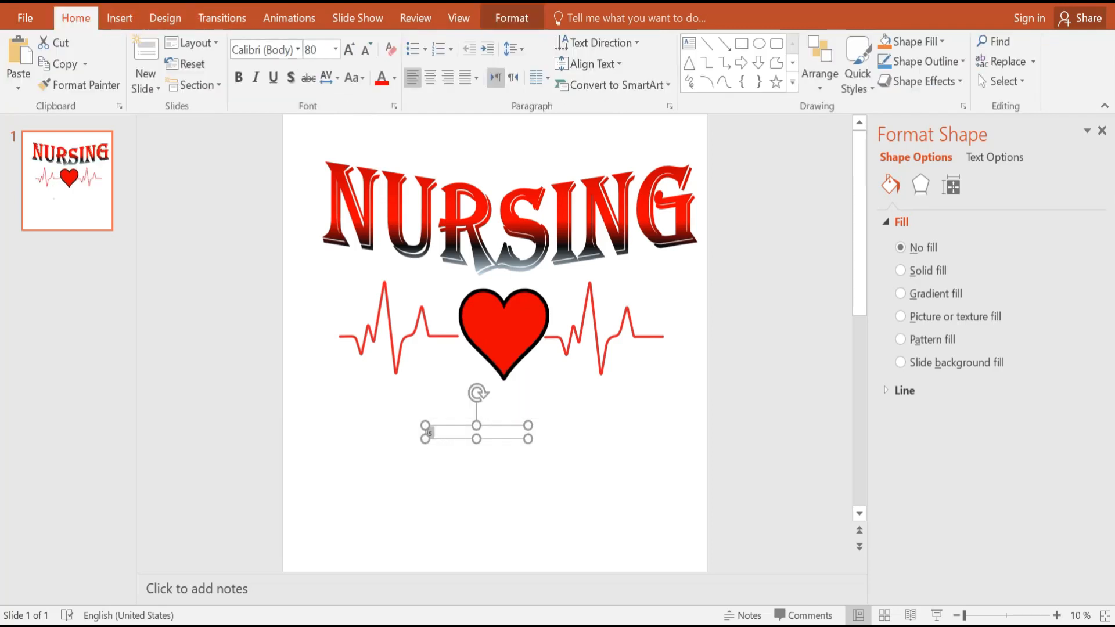
click(318, 49)
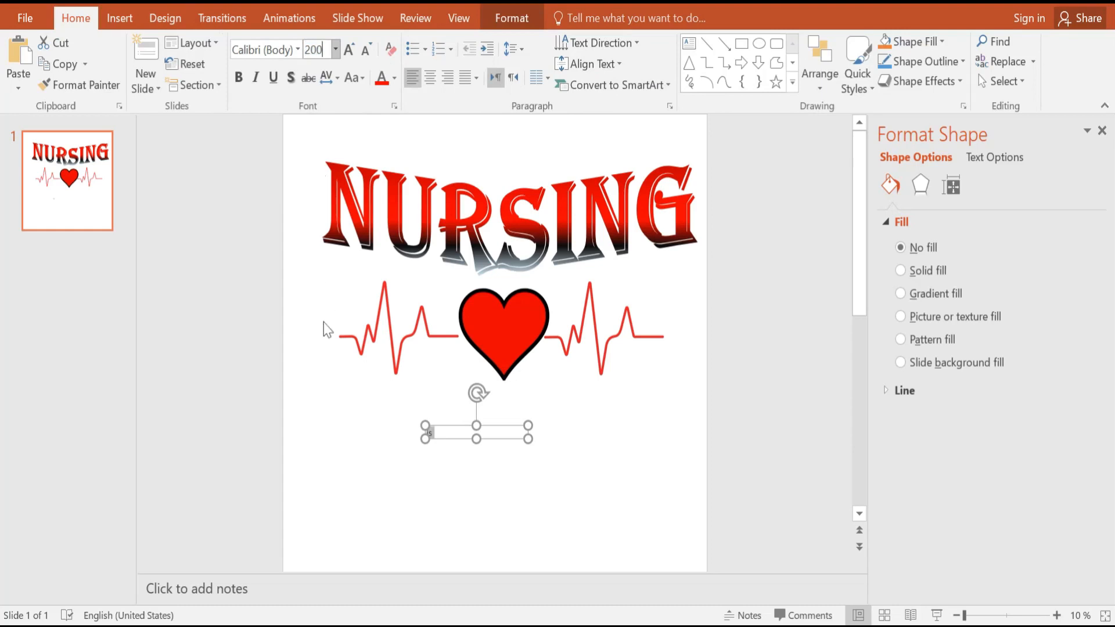
click(406, 438)
Move the "is" text box up so the word sits in the middle of the heart
click(456, 458)
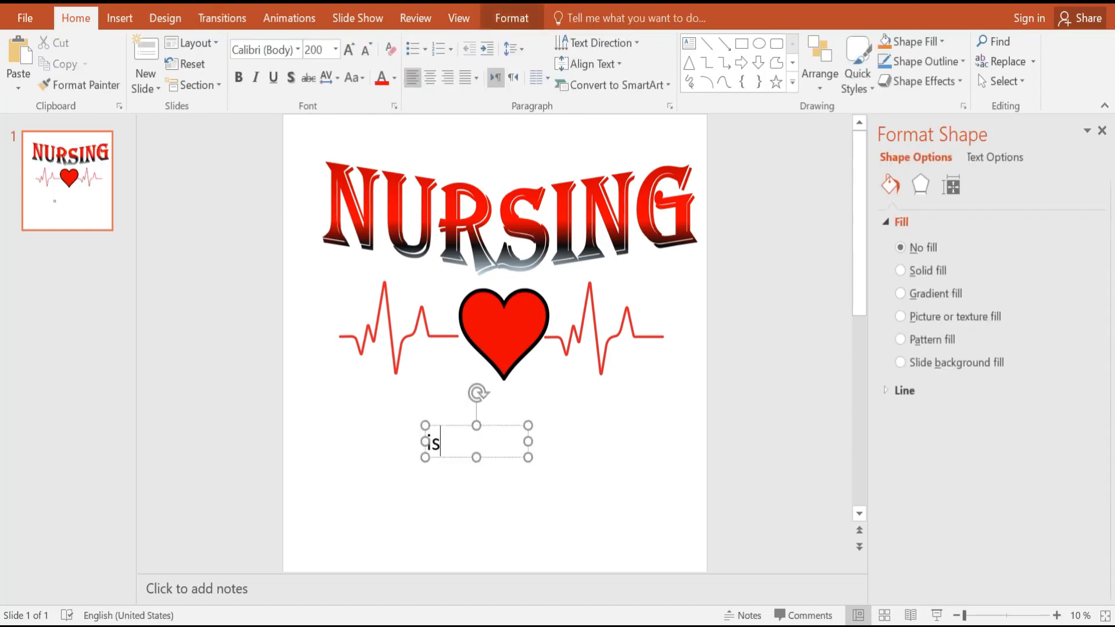
drag(456, 458, 526, 341)
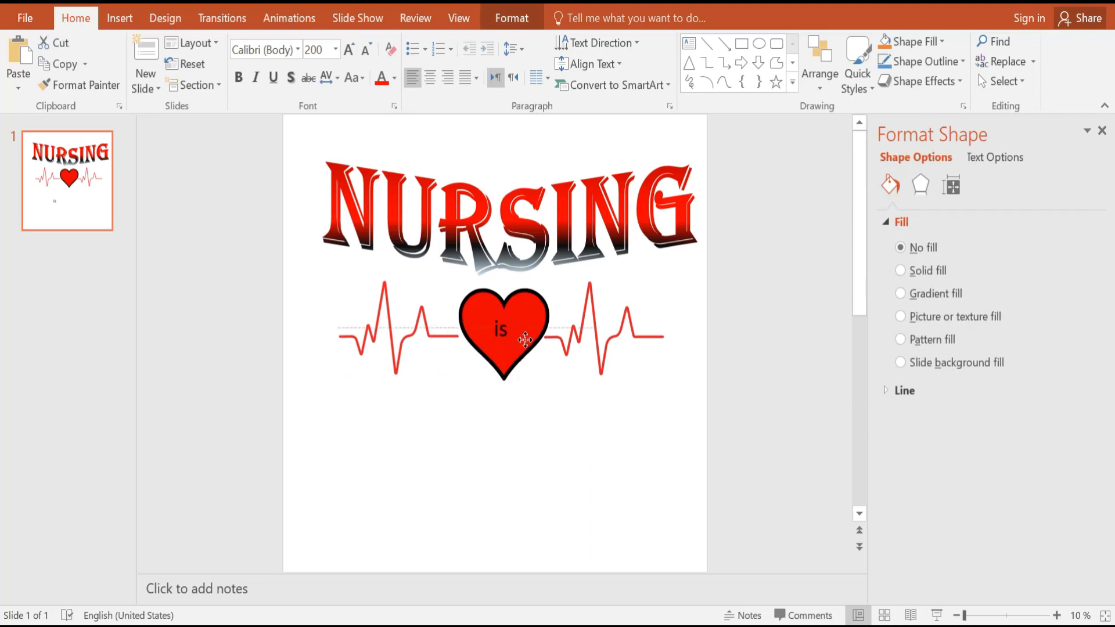
click(552, 448)
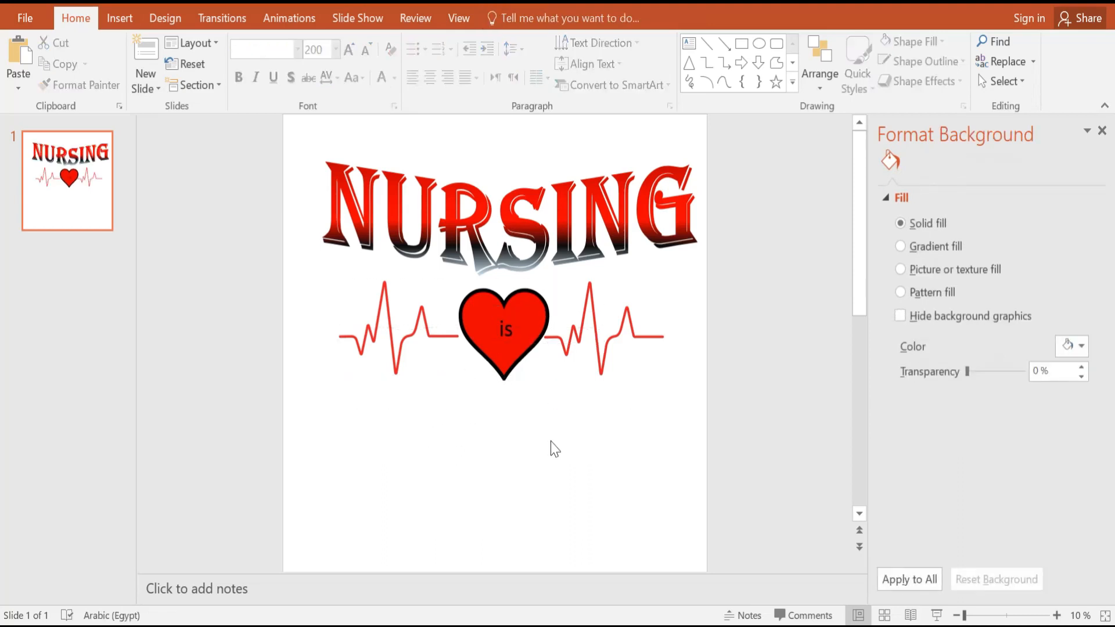
Set the font size of "is" to 300 and recentre the word inside the heart
click(503, 328)
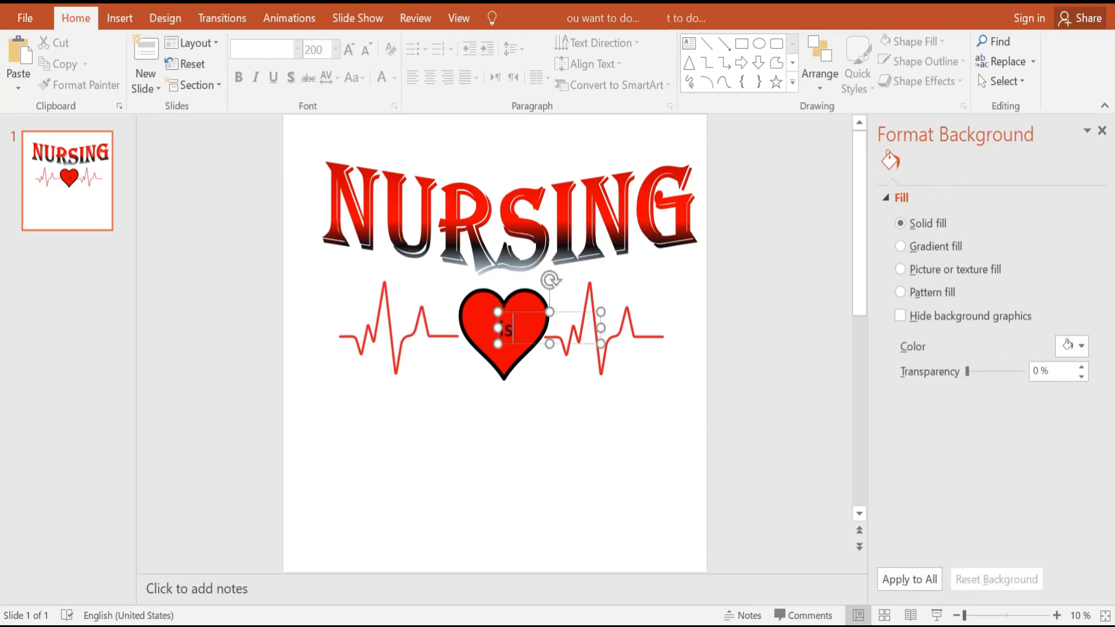
click(515, 328)
double_click(504, 330)
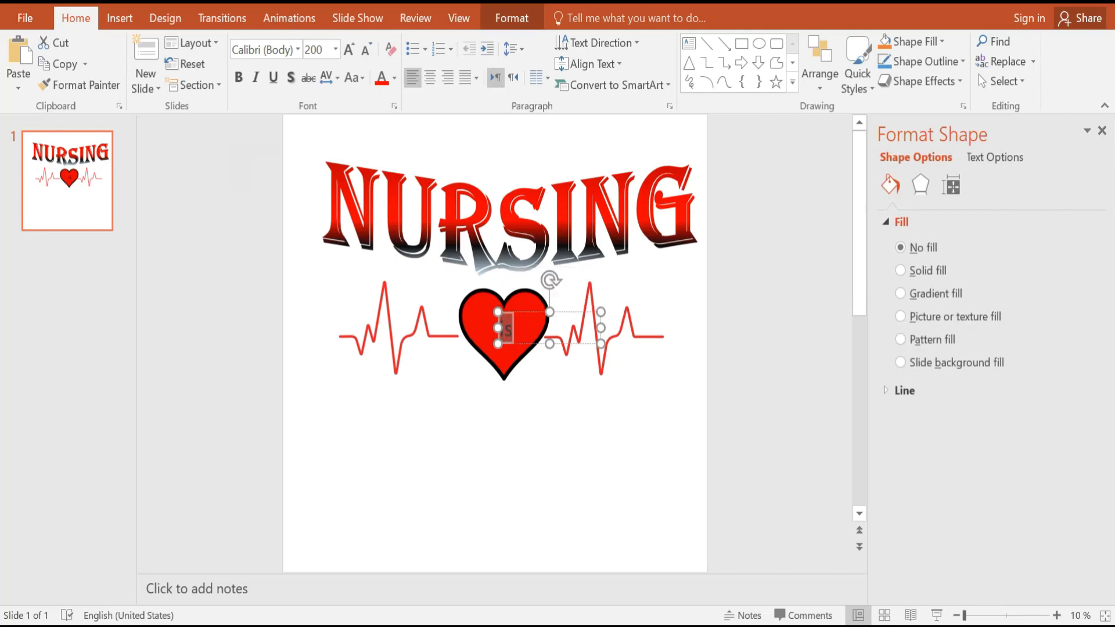
click(316, 49)
click(380, 431)
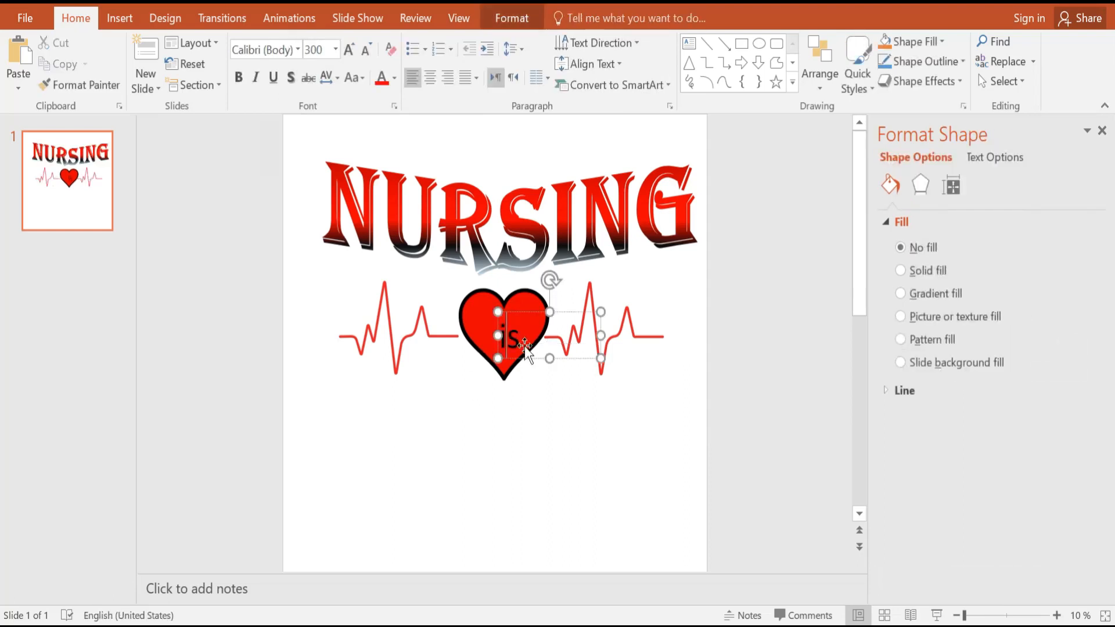
drag(528, 357, 523, 349)
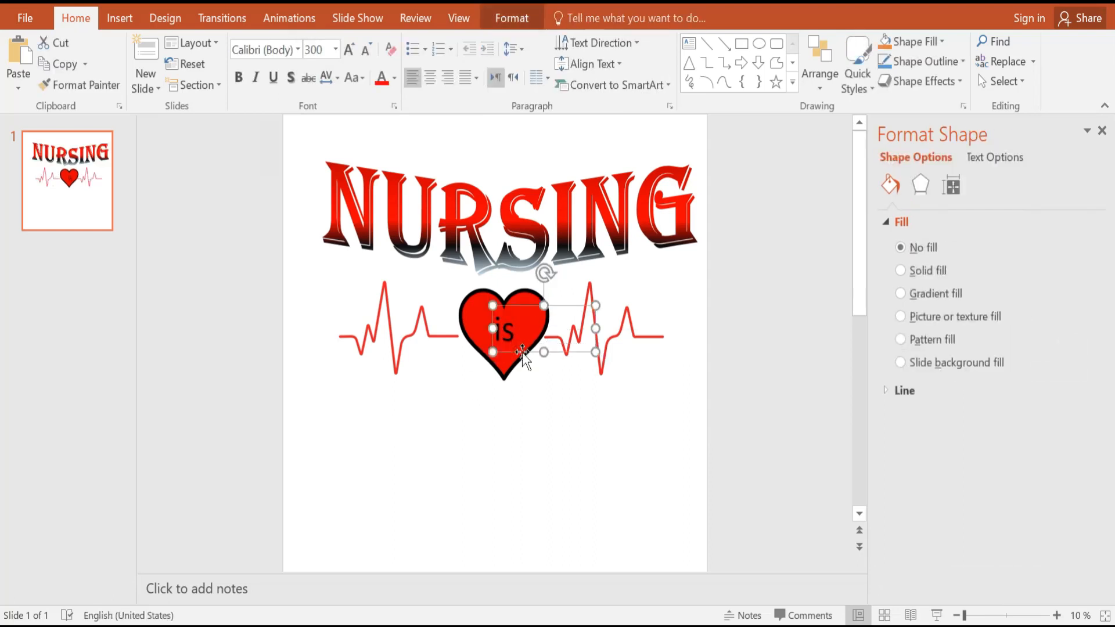
click(527, 460)
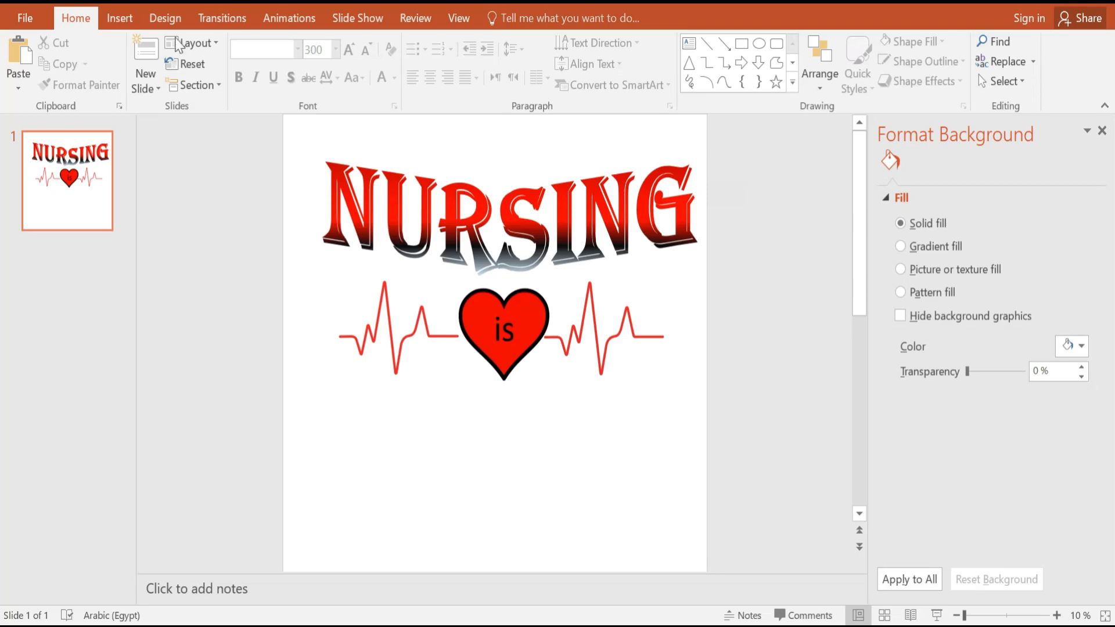
Insert a second, wider text box below the heart and set its font size to 500
click(120, 19)
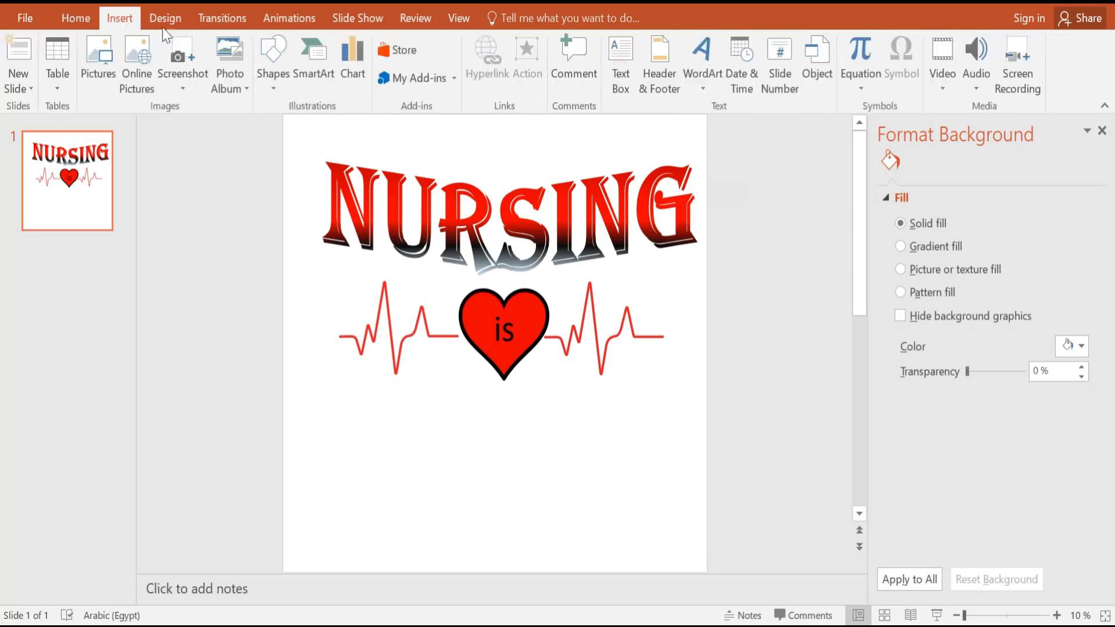
click(626, 81)
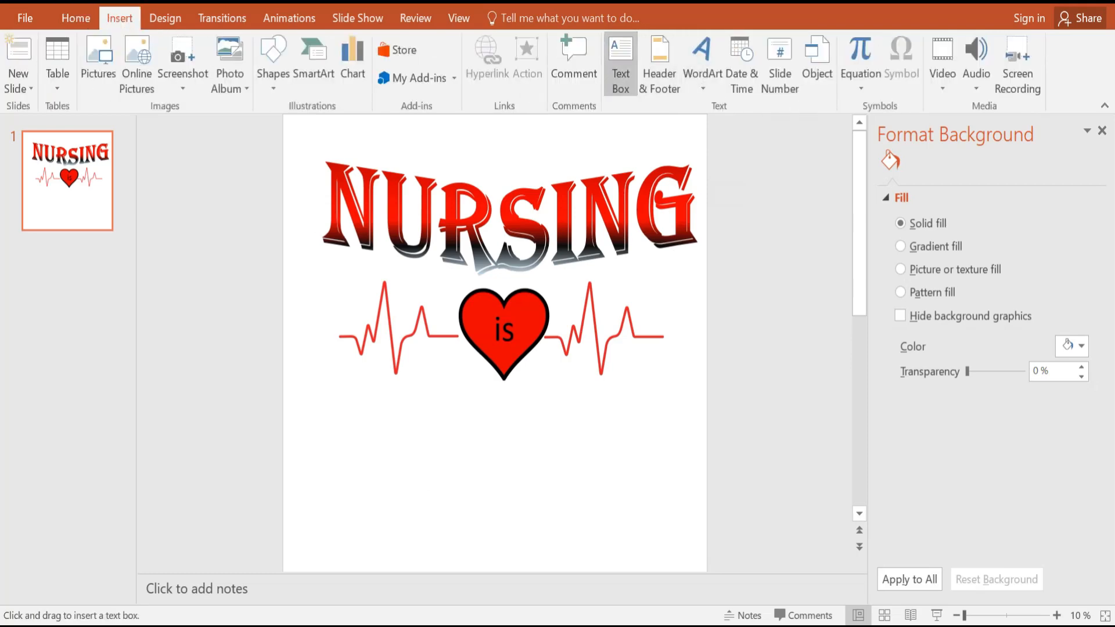
drag(389, 427, 631, 521)
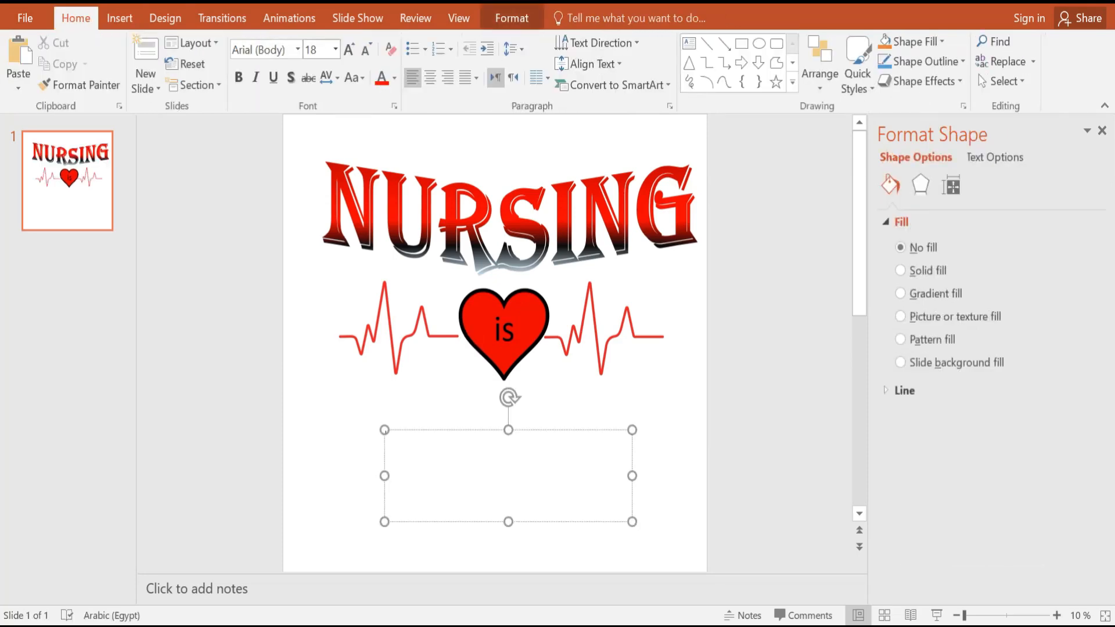
click(316, 50)
text(500)
key(Return)
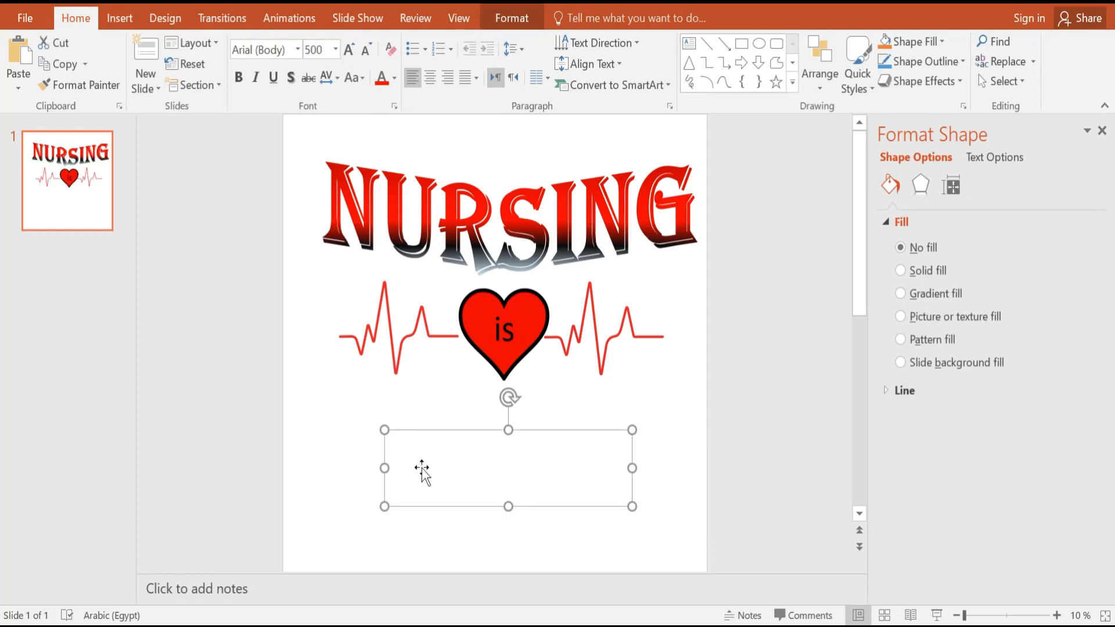
Enter "A work" in the new text box
text(A wo)
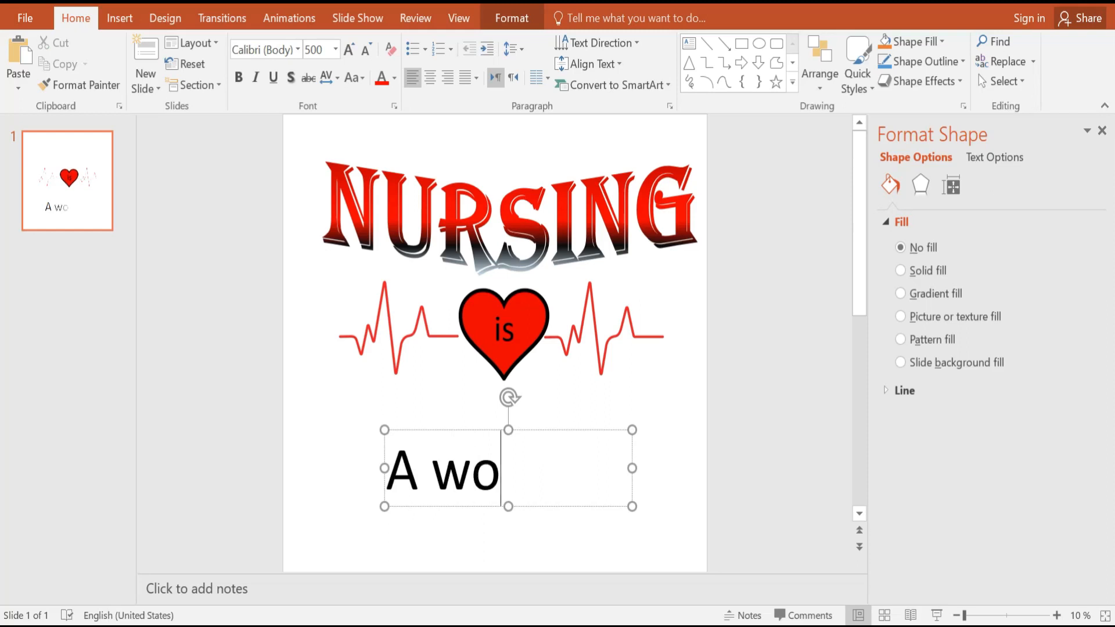
text(e)
key(BackSpace)
text(rk)
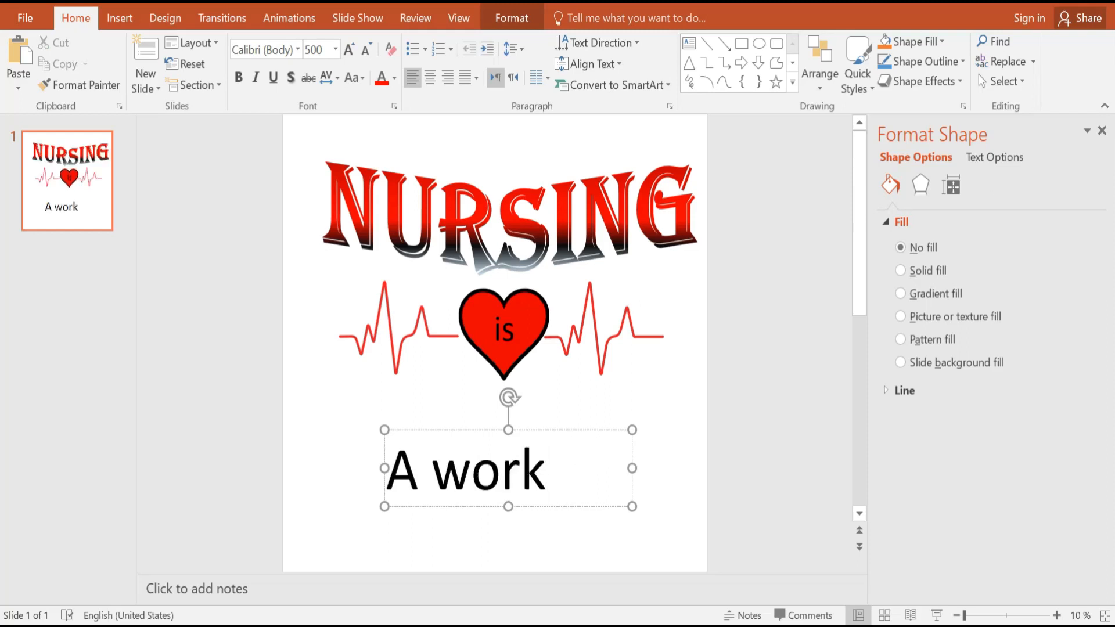
Apply the ComicWorld font to "A work", widen its text box and bring its upper edge closer to the heart
key(ctrl+a)
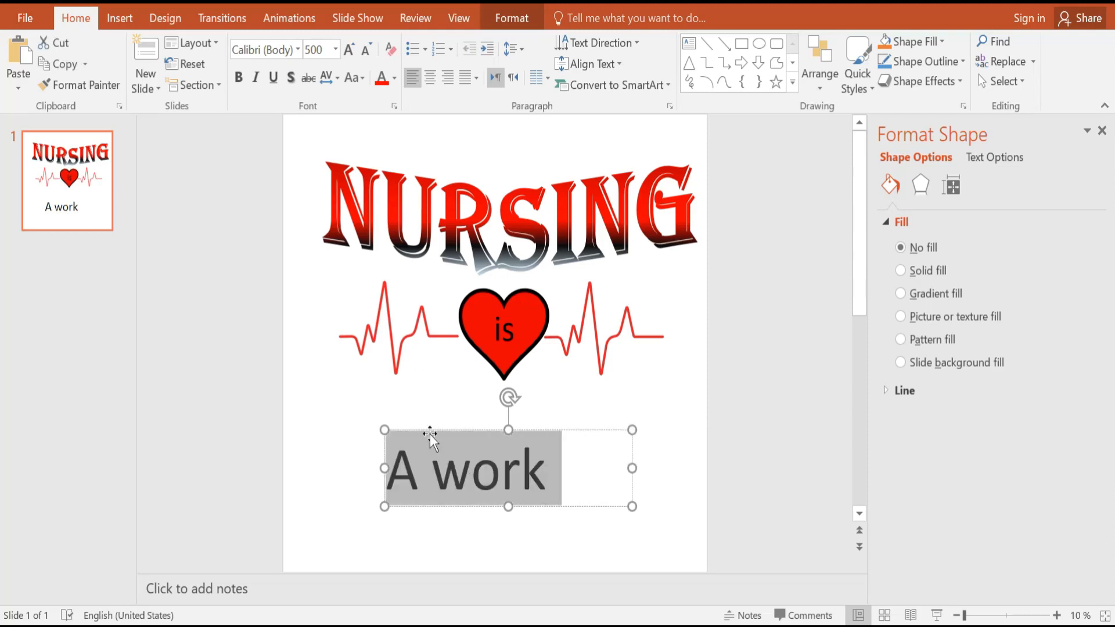
click(297, 49)
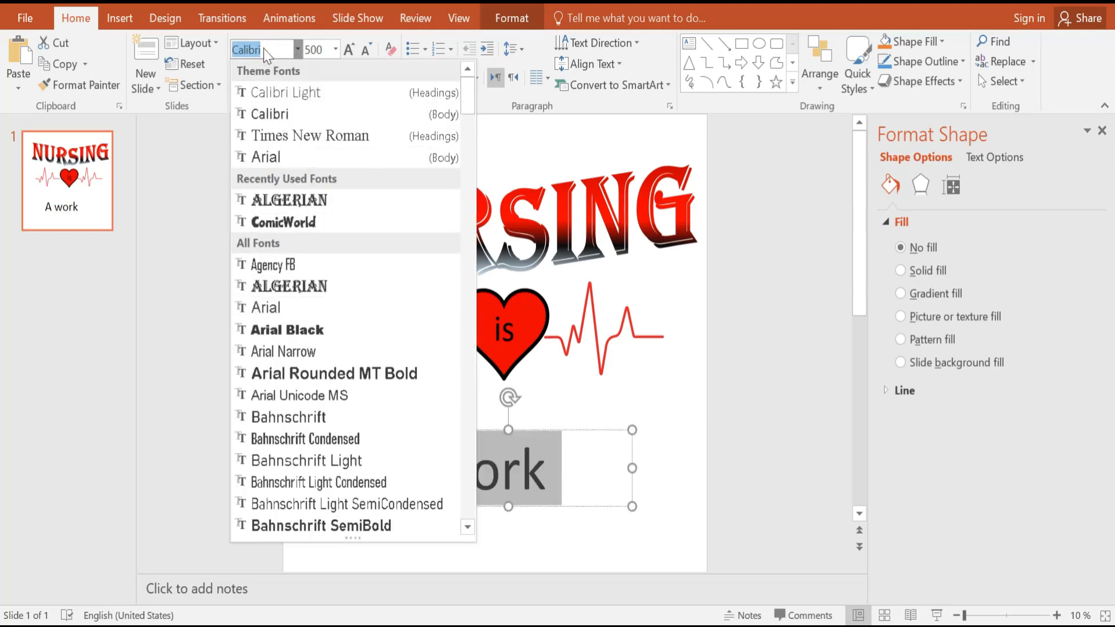
text(ComicWorld)
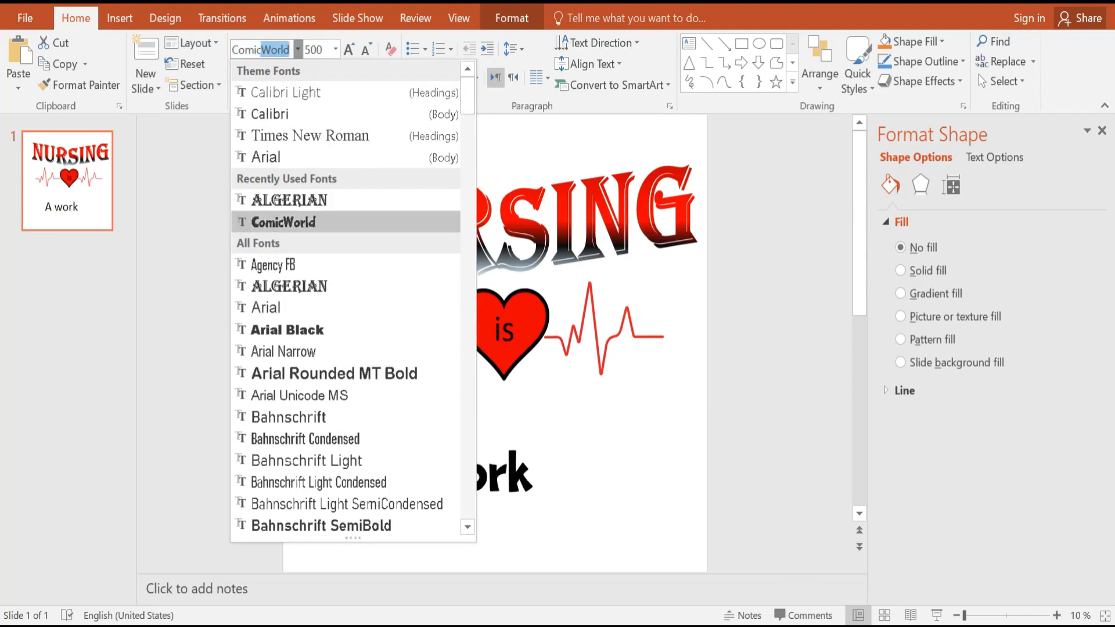
click(282, 227)
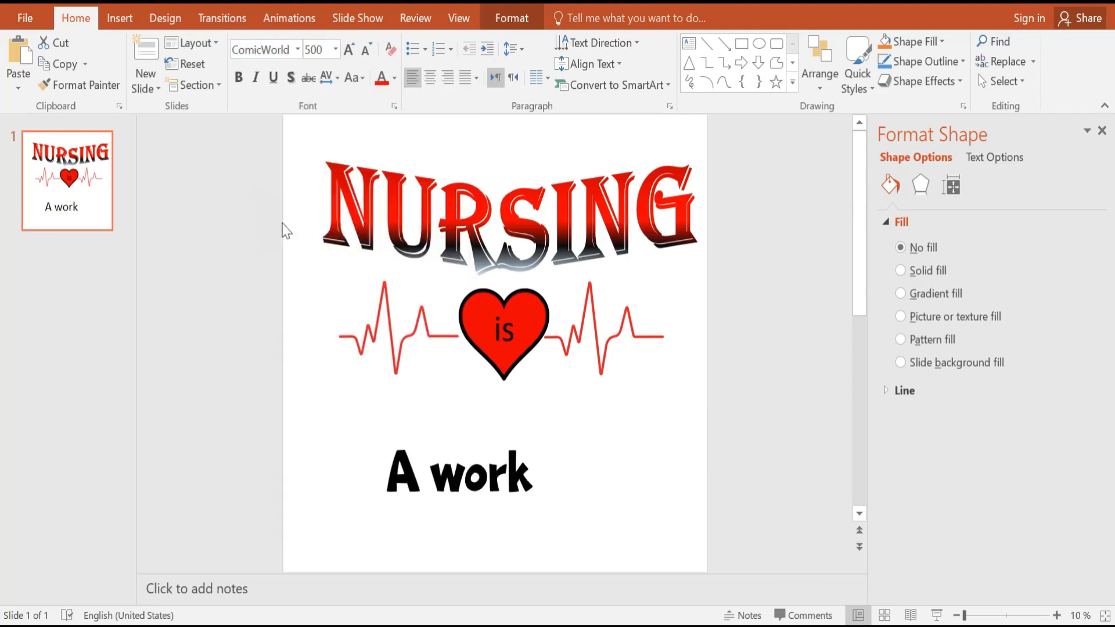
drag(634, 428, 669, 408)
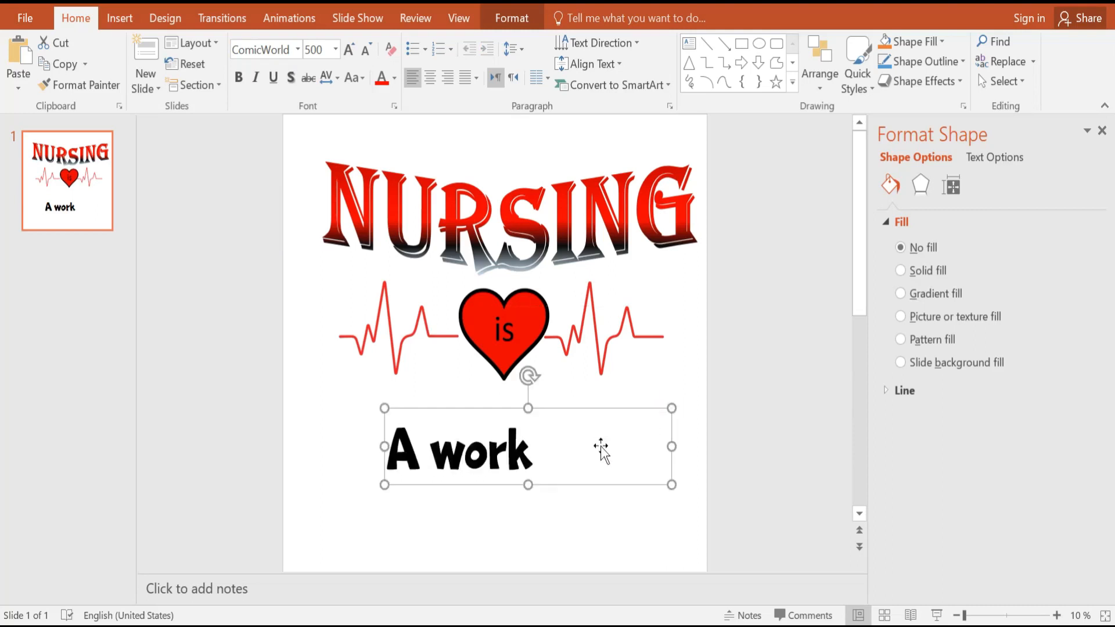